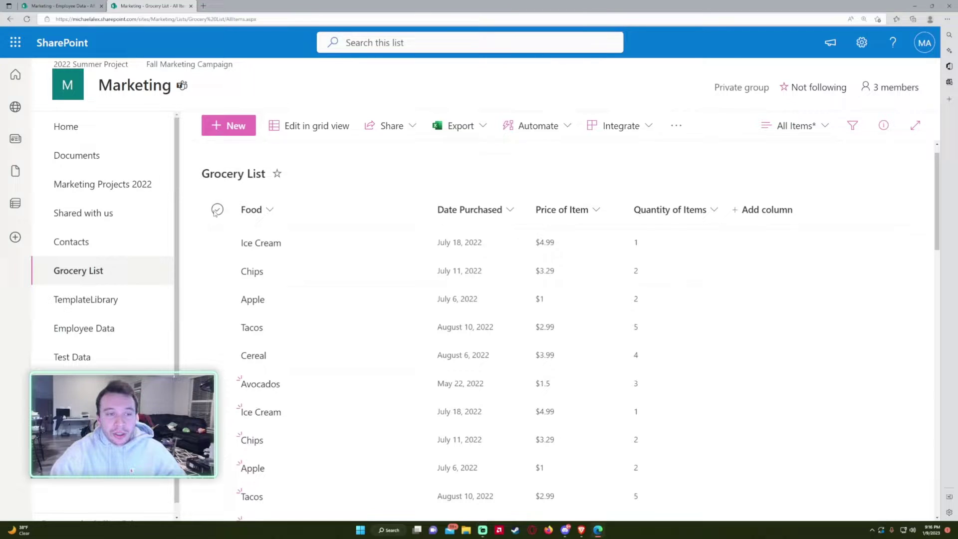
Select all 48 items in the Grocery List, then clear the selection
{"action": "left_click", "coordinate": [217, 210]}
{"action": "scroll", "coordinate": [322, 244], "scroll_direction": "down", "scroll_amount": 10}
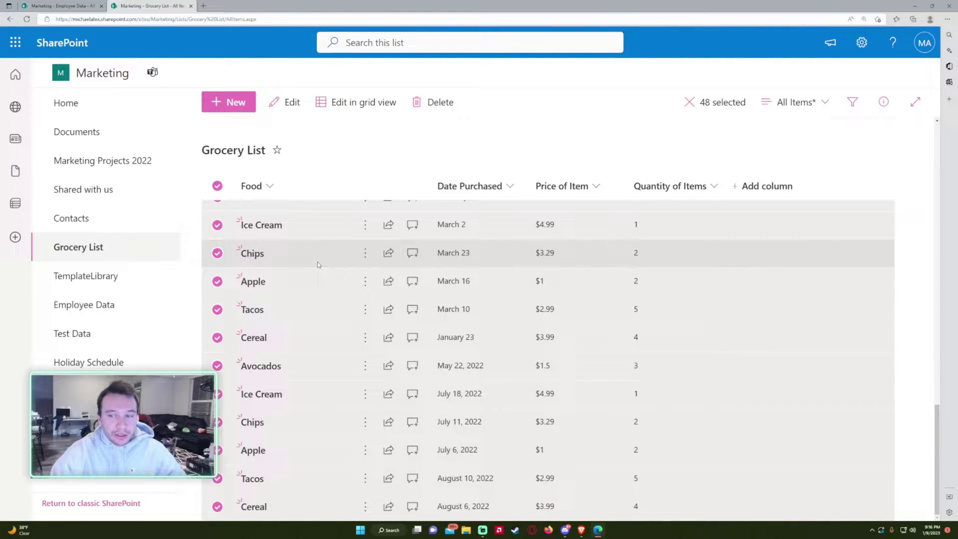
{"action": "scroll", "coordinate": [317, 253], "scroll_direction": "up", "scroll_amount": 4}
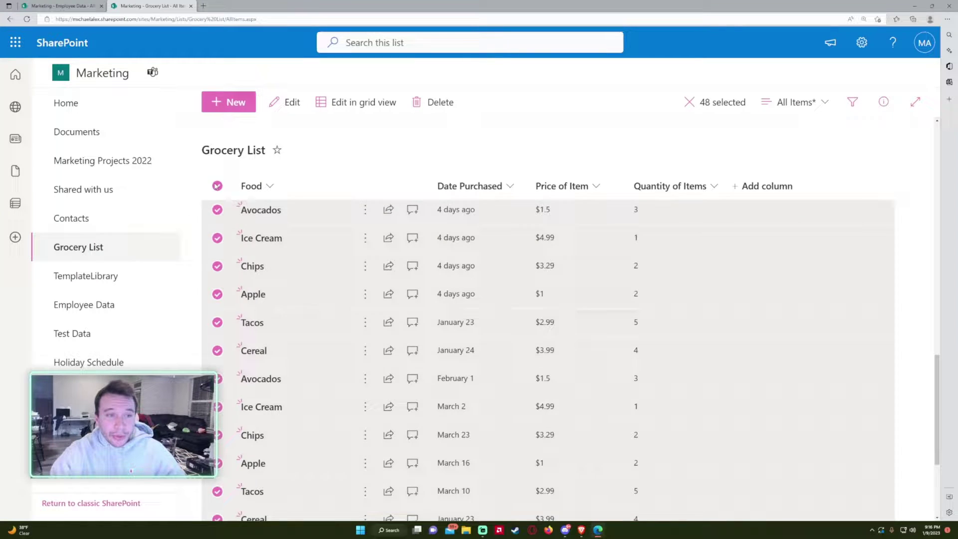
{"action": "scroll", "coordinate": [316, 203], "scroll_direction": "up", "scroll_amount": 2}
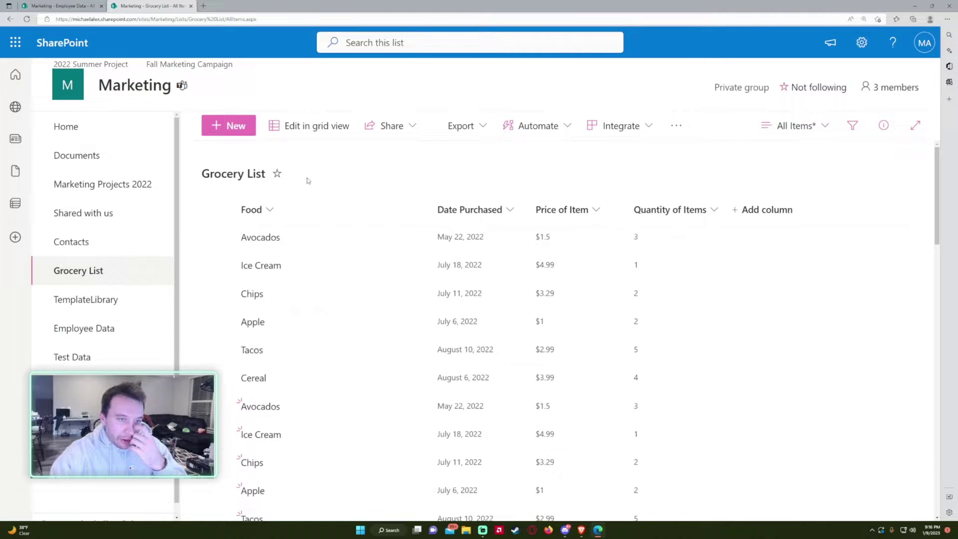
{"action": "left_click", "coordinate": [218, 210]}
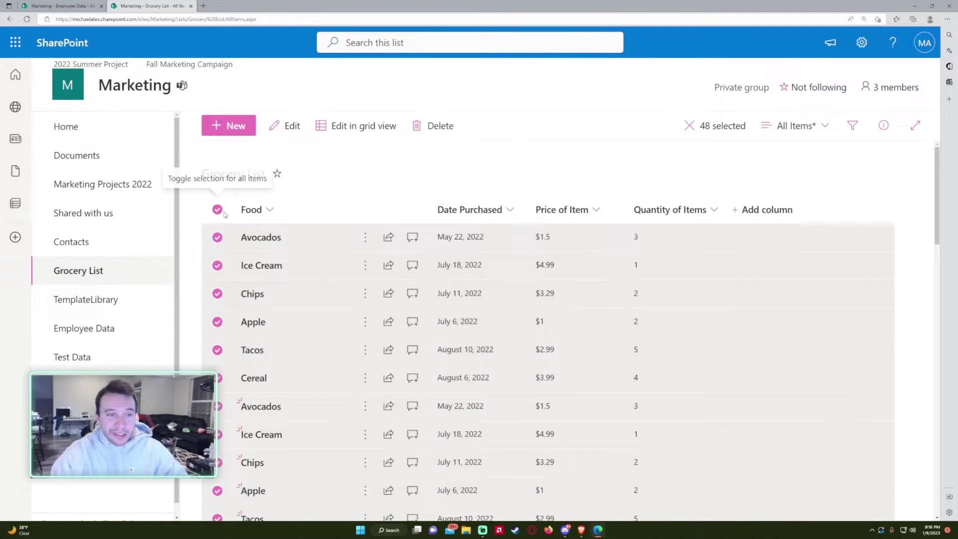
{"action": "left_click", "coordinate": [217, 209]}
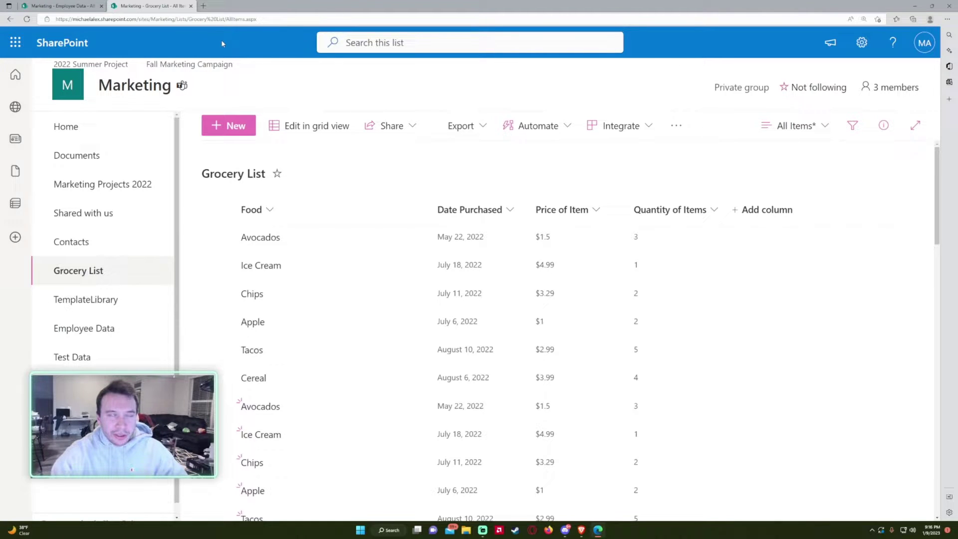
Search the web for 'power automate' in a new browser tab
{"action": "left_click", "coordinate": [203, 5]}
{"action": "type", "text": "power automate"}
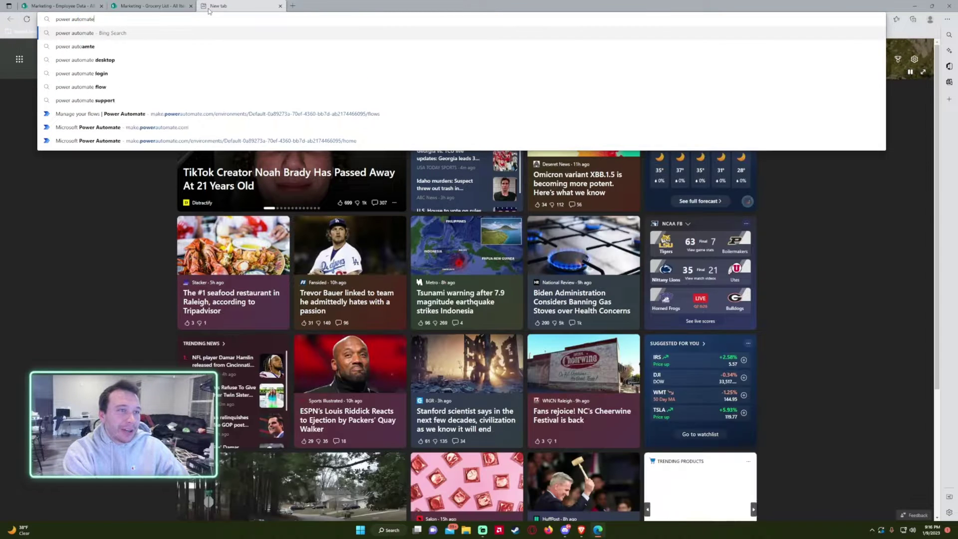
{"action": "key", "text": "Return"}
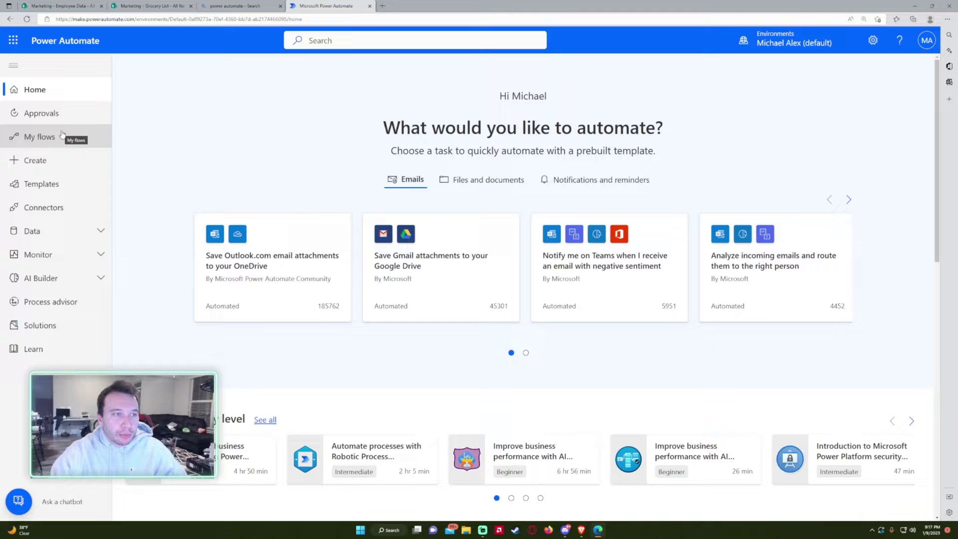
Start an instant cloud flow named 'Remove SharePoint List Items' with a manual trigger
{"action": "left_click", "coordinate": [62, 134]}
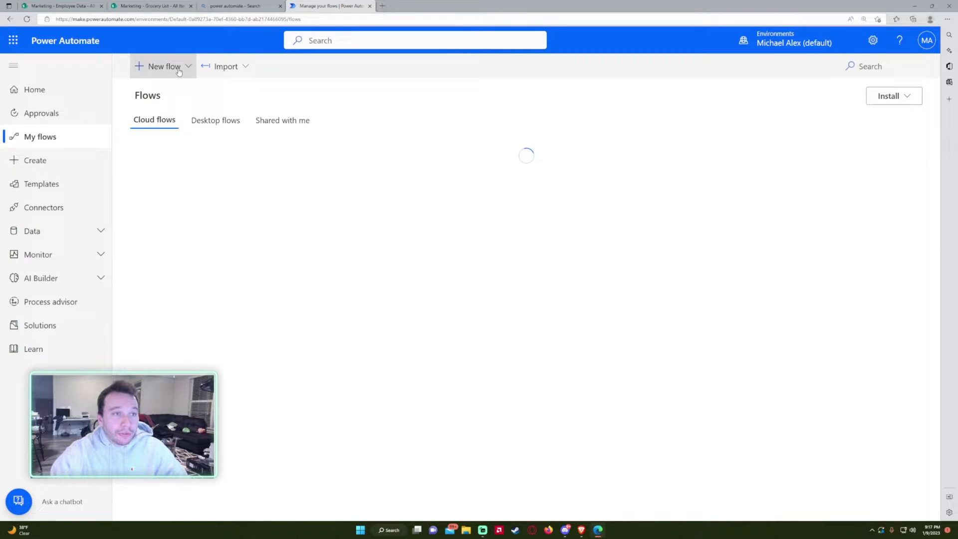
{"action": "left_click", "coordinate": [179, 71]}
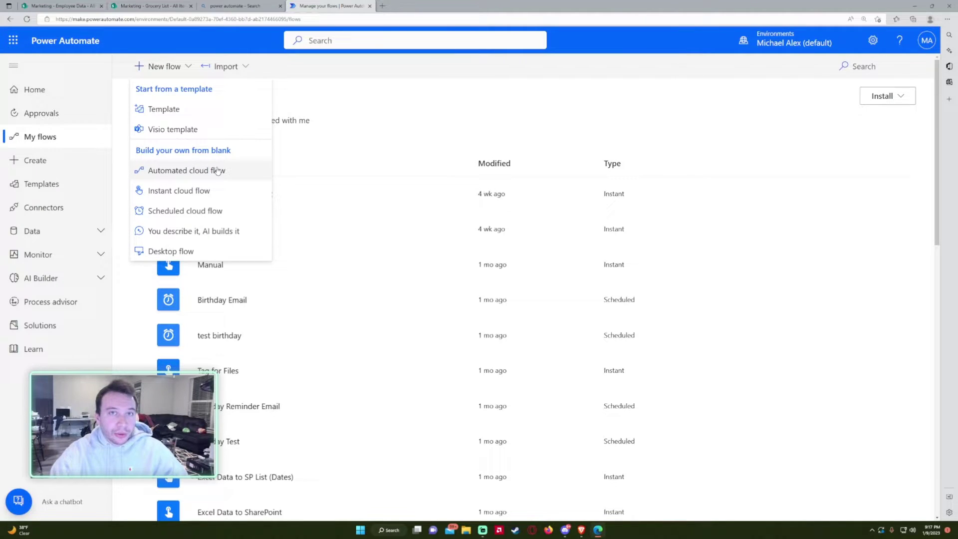
{"action": "left_click", "coordinate": [191, 192]}
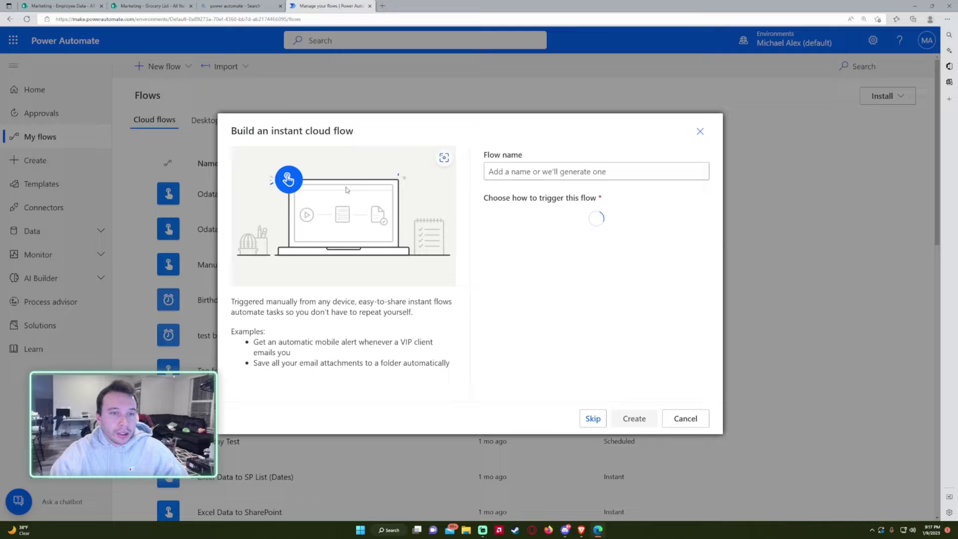
{"action": "type", "text": "Remove SharePo"}
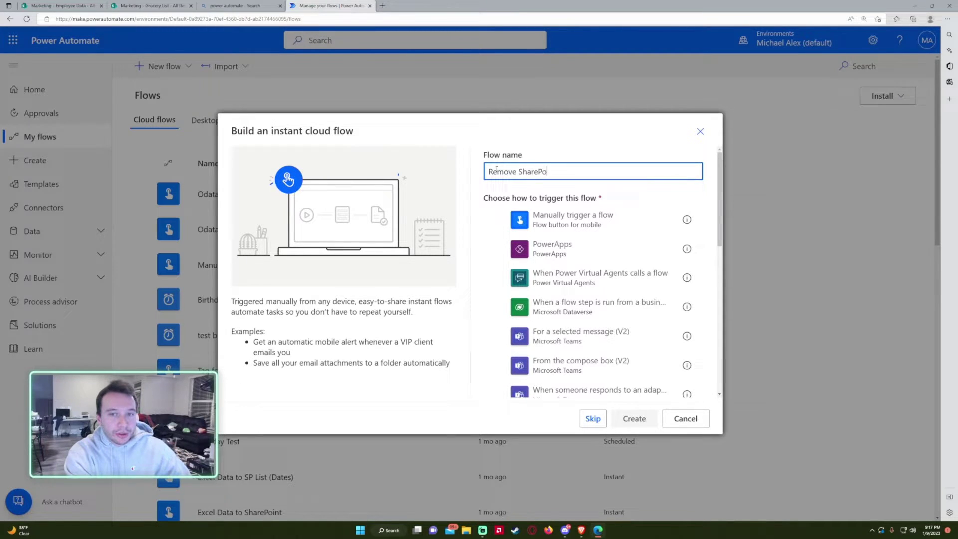
{"action": "type", "text": "int List Items"}
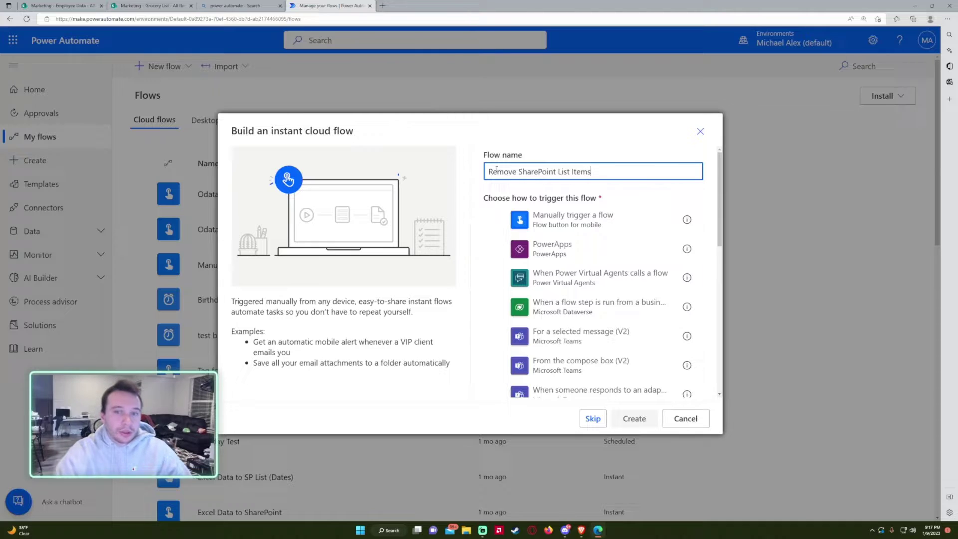
{"action": "left_click", "coordinate": [573, 222]}
Create the flow and add a SharePoint Get items action after the manual trigger
{"action": "left_click", "coordinate": [636, 418]}
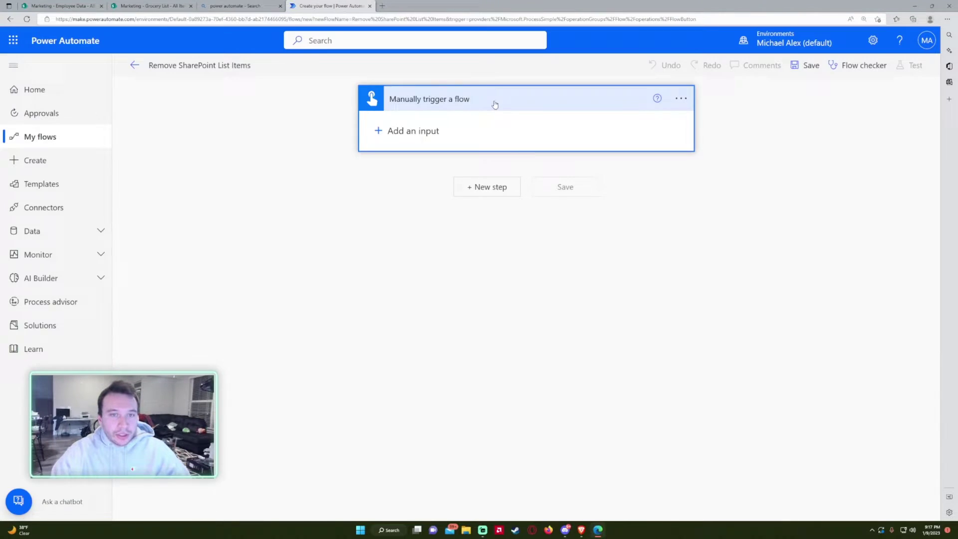
{"action": "left_click", "coordinate": [492, 102]}
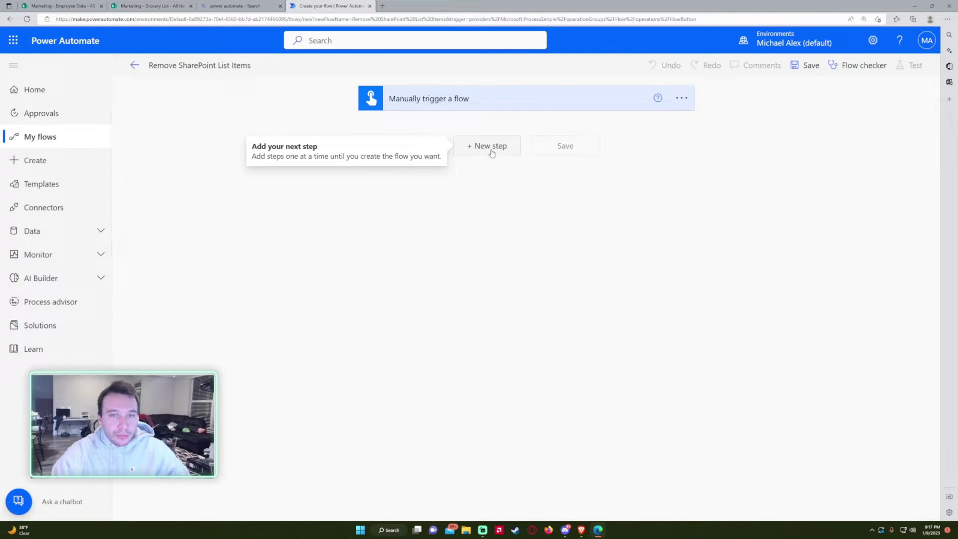
{"action": "left_click", "coordinate": [491, 147]}
{"action": "type", "text": "get"}
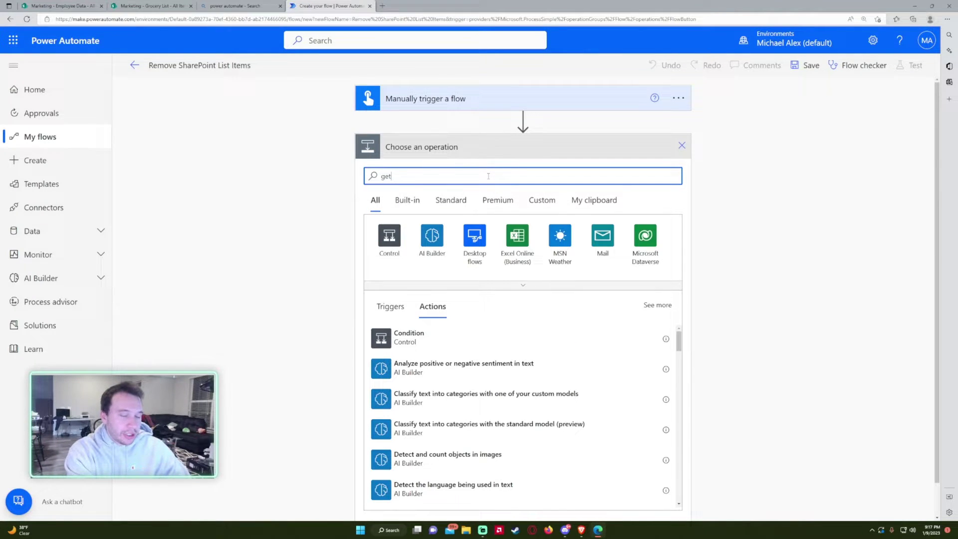
{"action": "type", "text": " items"}
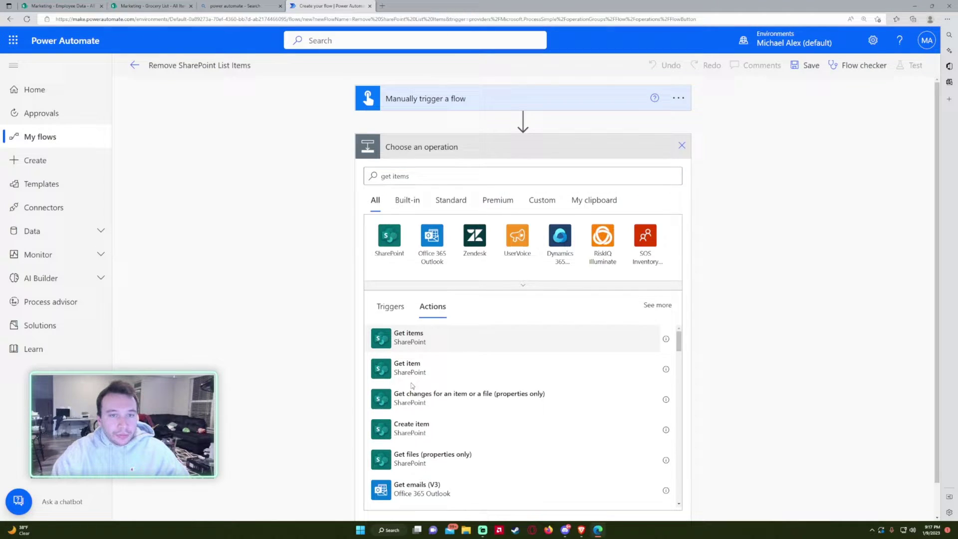
{"action": "left_click", "coordinate": [422, 340]}
Look through the SharePoint site list and the Power Automate settings without changing anything
{"action": "left_click", "coordinate": [416, 188]}
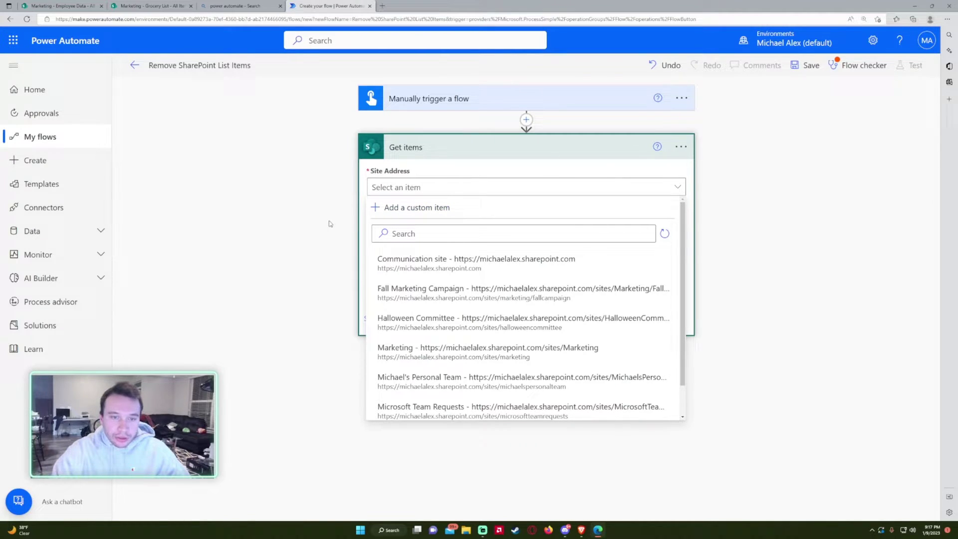
{"action": "left_click", "coordinate": [322, 169]}
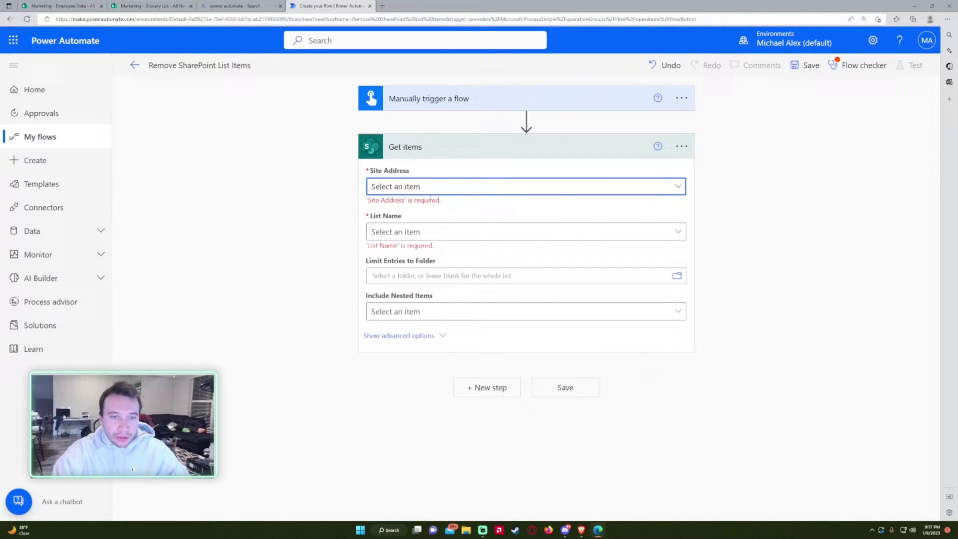
{"action": "left_click", "coordinate": [873, 40]}
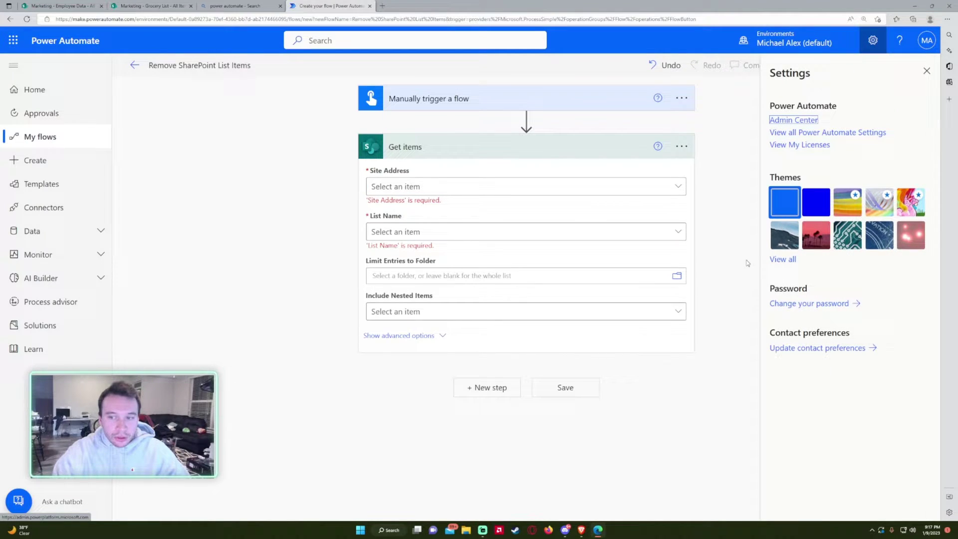
{"action": "left_click", "coordinate": [793, 133]}
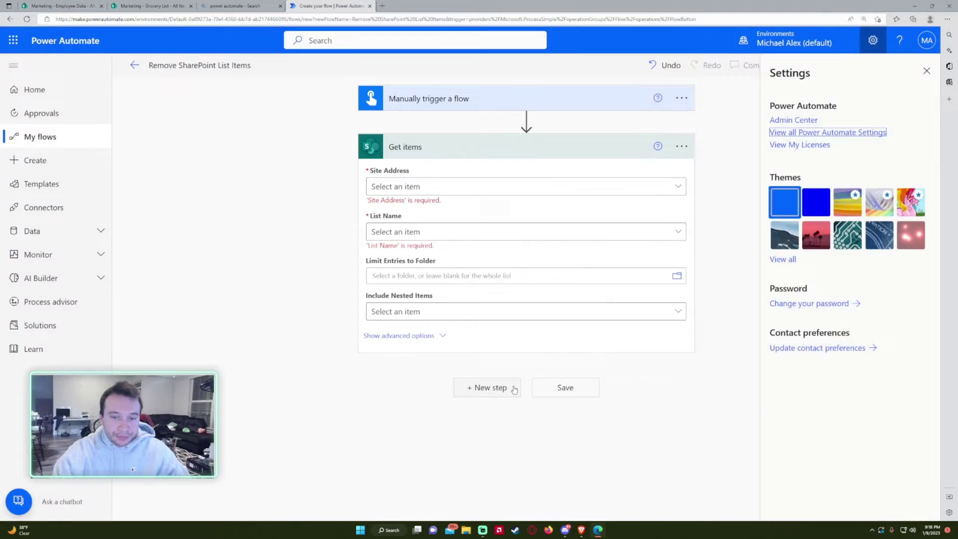
{"action": "left_click", "coordinate": [512, 387]}
{"action": "left_click", "coordinate": [462, 194]}
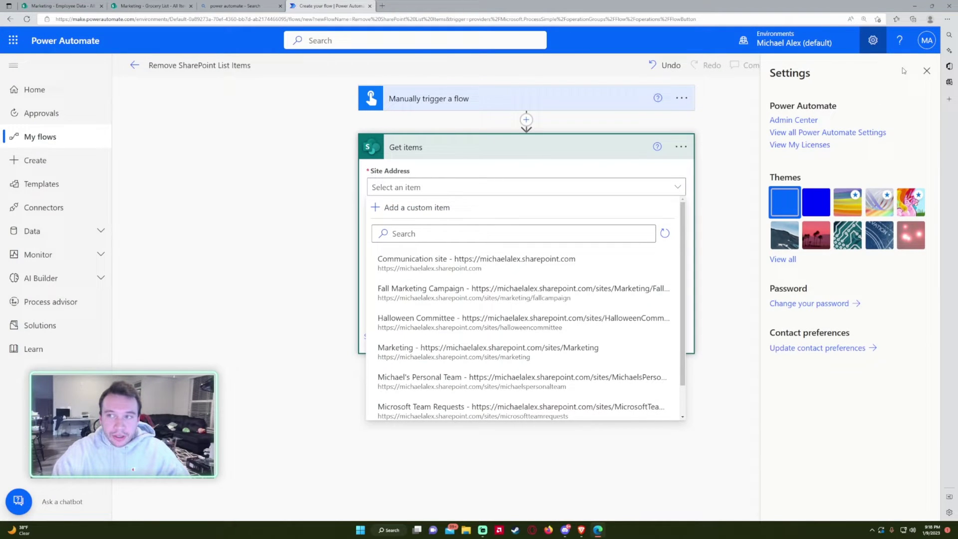
{"action": "left_click", "coordinate": [927, 71]}
Set Get items to the Marketing site and the Grocery List
{"action": "left_click", "coordinate": [477, 188]}
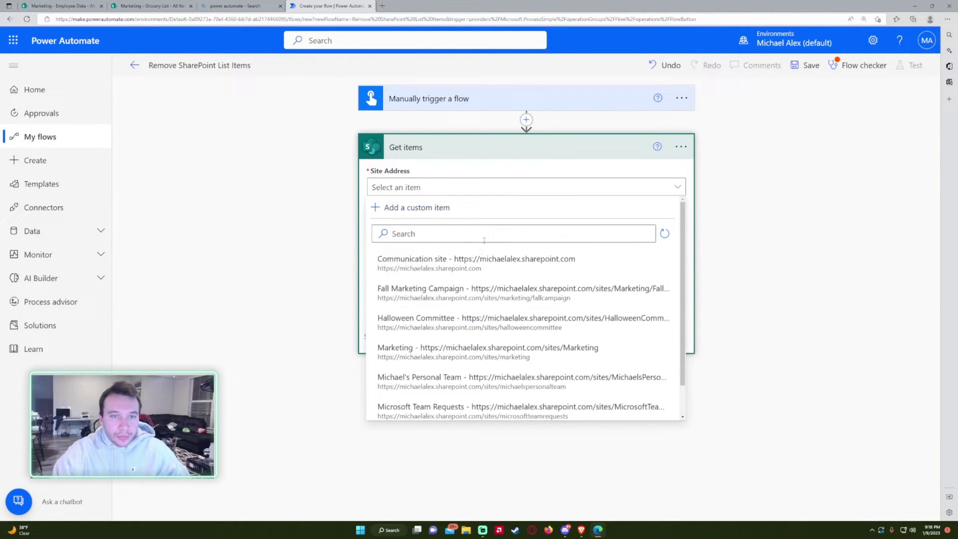
{"action": "scroll", "coordinate": [461, 260], "scroll_direction": "down", "scroll_amount": 1}
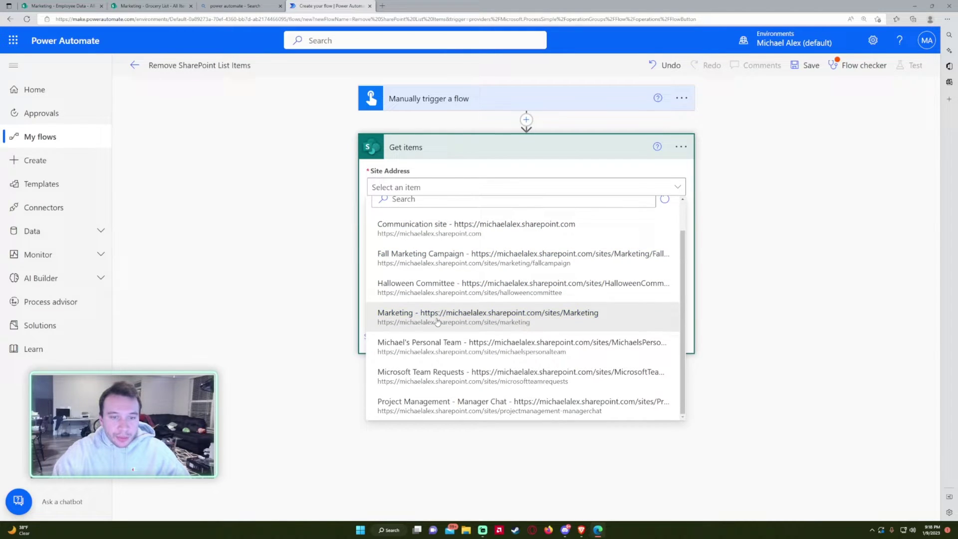
{"action": "left_click", "coordinate": [430, 315]}
{"action": "left_click", "coordinate": [430, 225]}
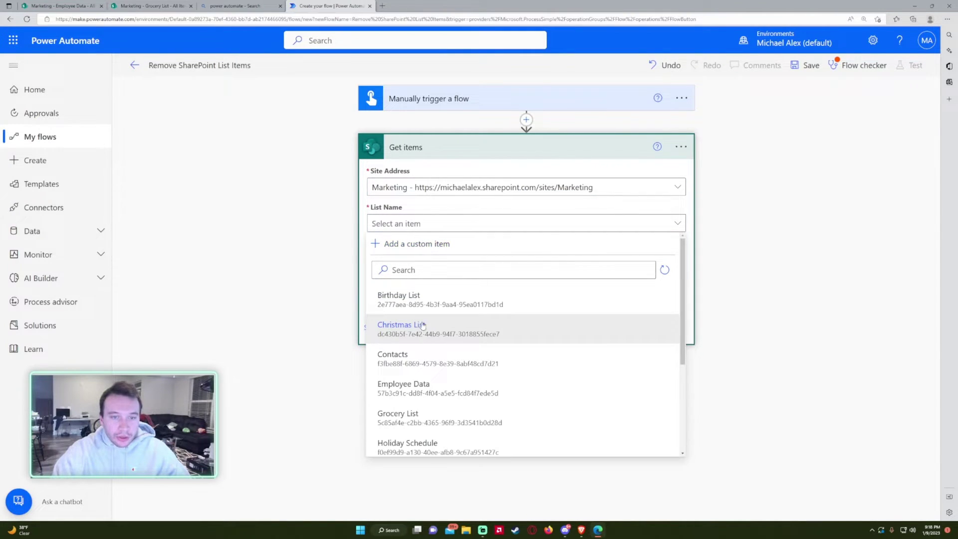
{"action": "scroll", "coordinate": [423, 345], "scroll_direction": "down", "scroll_amount": 1}
{"action": "left_click", "coordinate": [432, 327]}
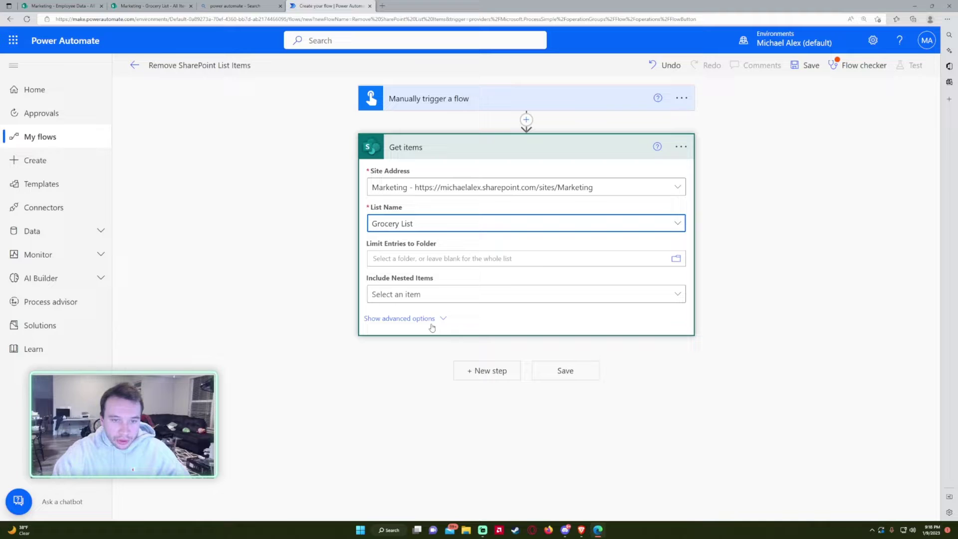
{"action": "left_click", "coordinate": [418, 318]}
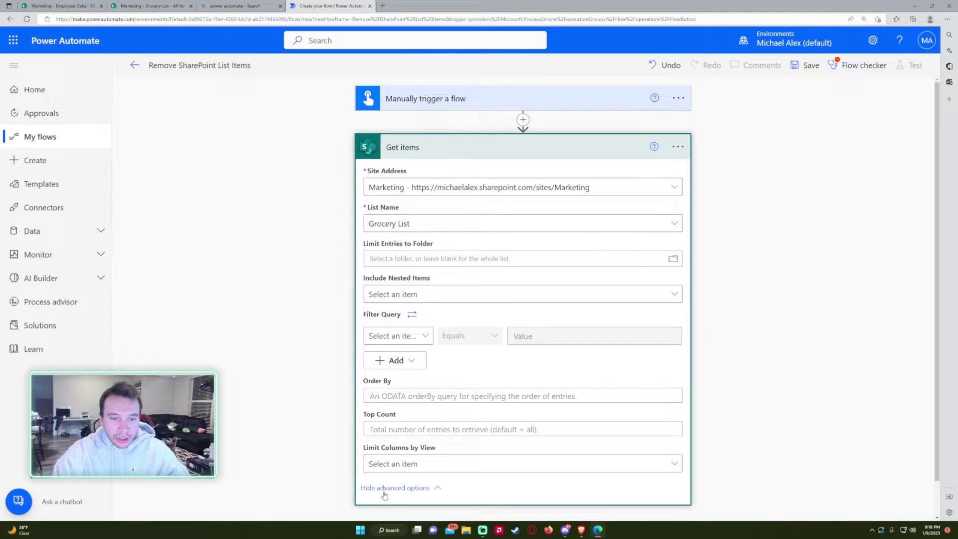
{"action": "left_click", "coordinate": [408, 489]}
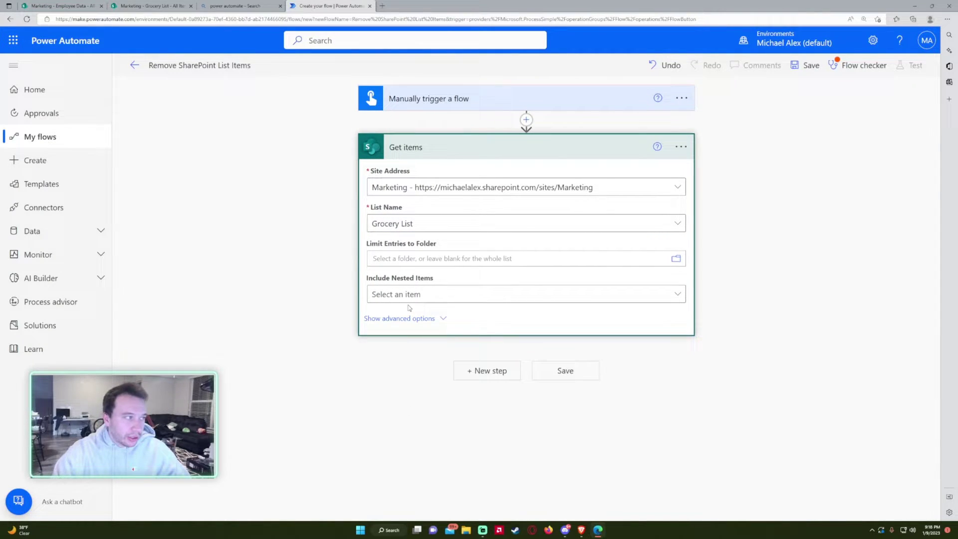
Add a SharePoint Delete item action after Get items
{"action": "left_click", "coordinate": [479, 372]}
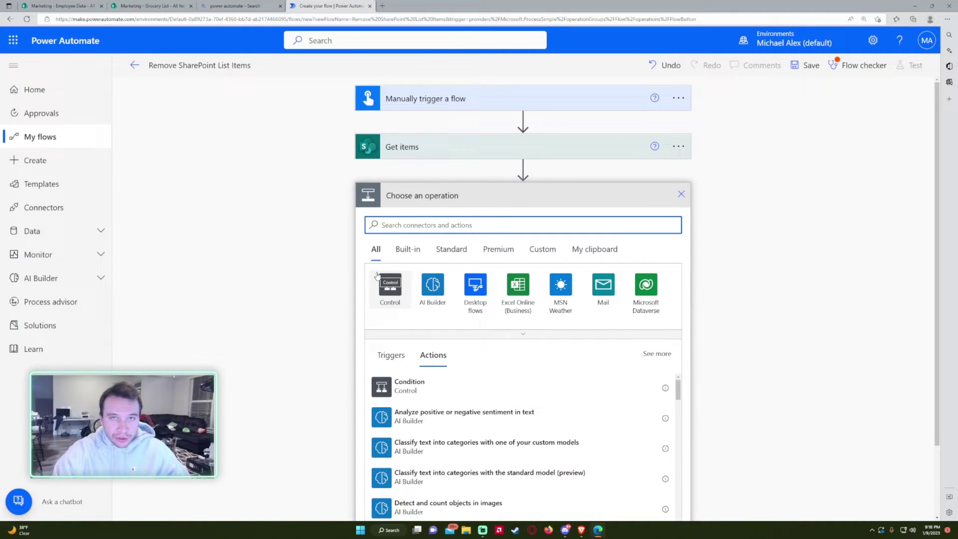
{"action": "key", "text": "ctrl+z"}
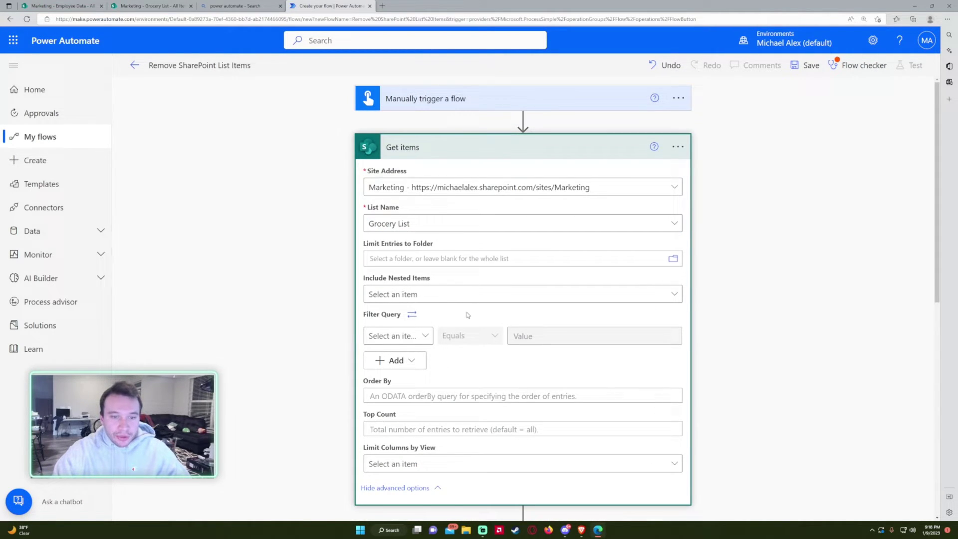
{"action": "key", "text": "ctrl+y"}
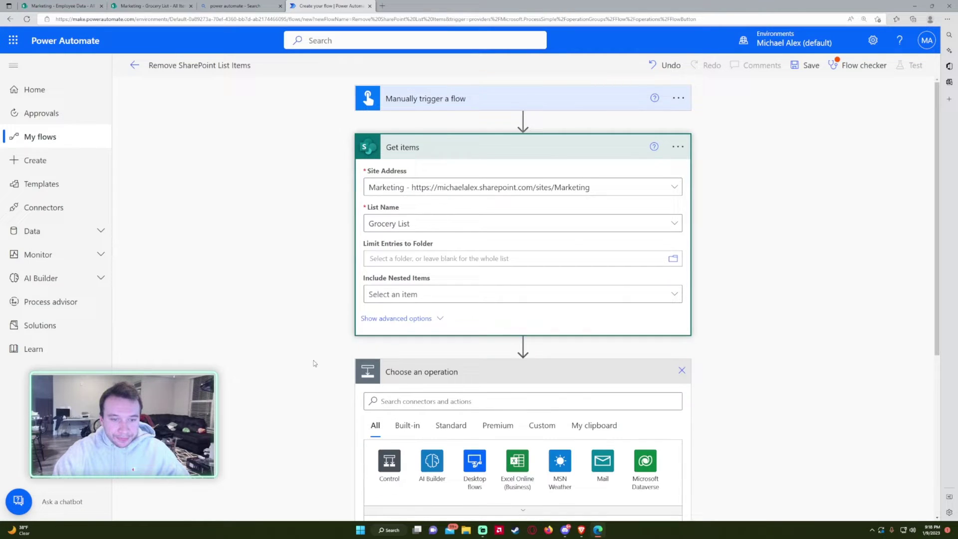
{"action": "key", "text": "ctrl+minus"}
{"action": "scroll", "coordinate": [350, 152], "scroll_direction": "up", "scroll_amount": 2}
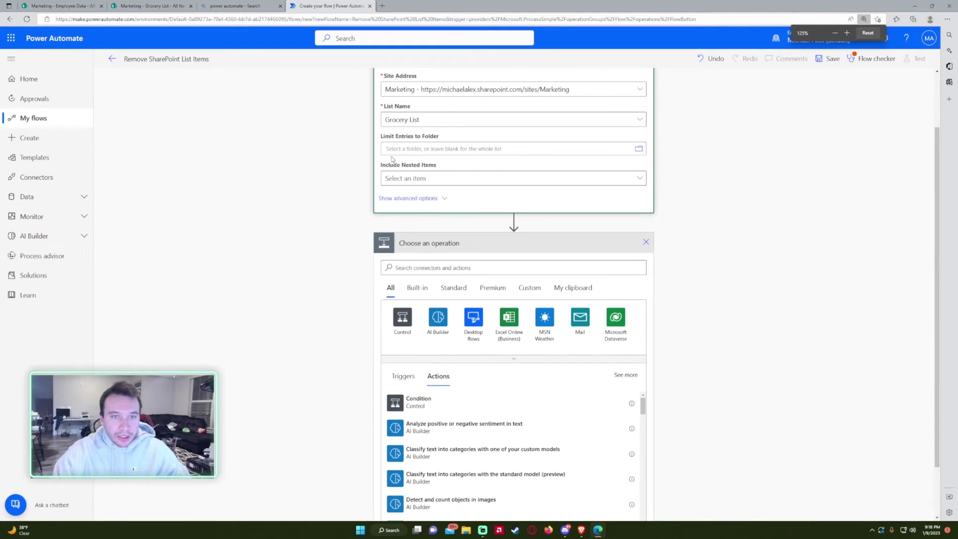
{"action": "key", "text": "ctrl+plus"}
{"action": "scroll", "coordinate": [438, 359], "scroll_direction": "down", "scroll_amount": 3}
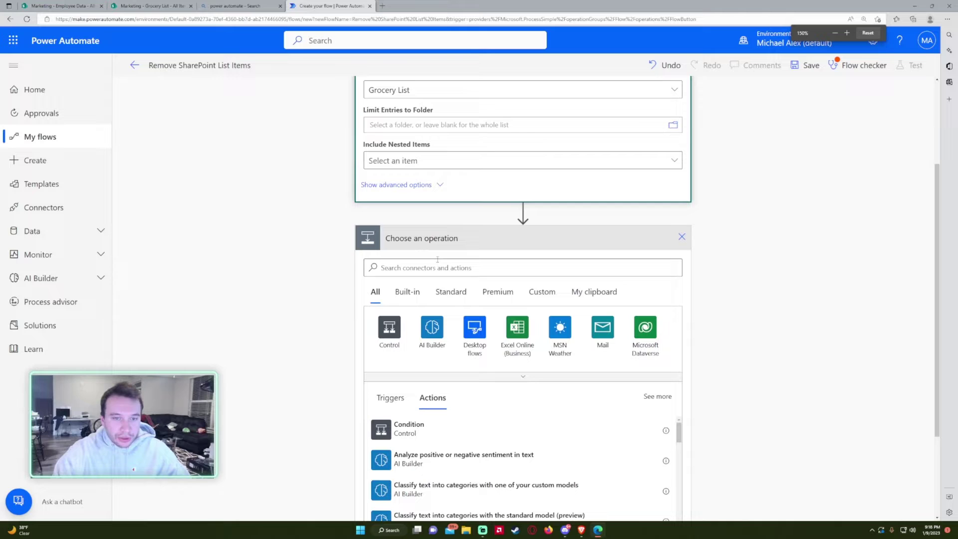
{"action": "left_click", "coordinate": [437, 265]}
{"action": "type", "text": "delete"}
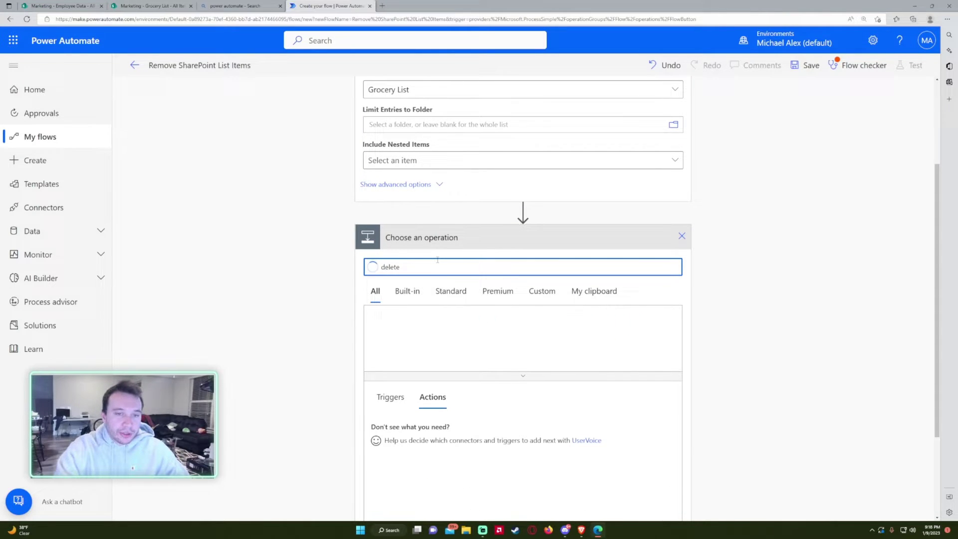
{"action": "scroll", "coordinate": [390, 434], "scroll_direction": "down", "scroll_amount": 1}
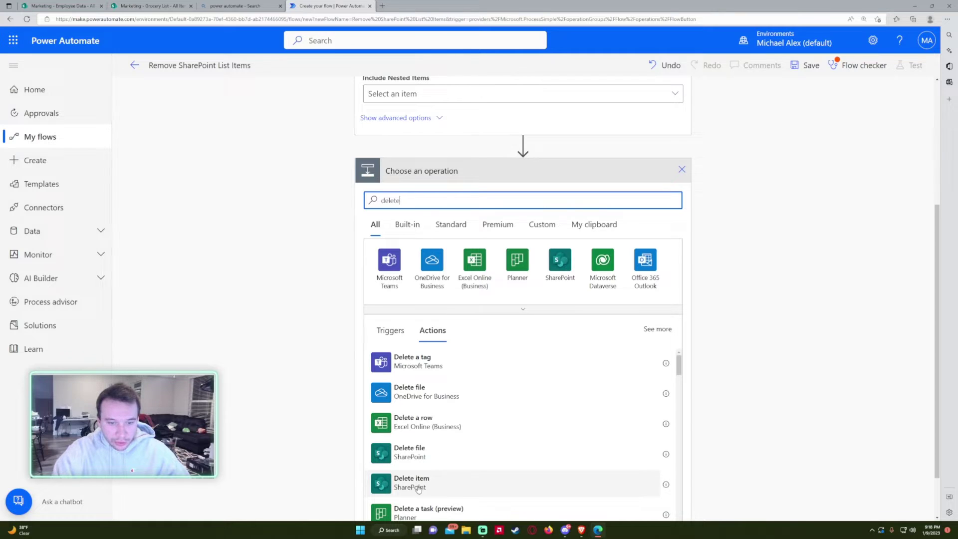
{"action": "left_click", "coordinate": [425, 486]}
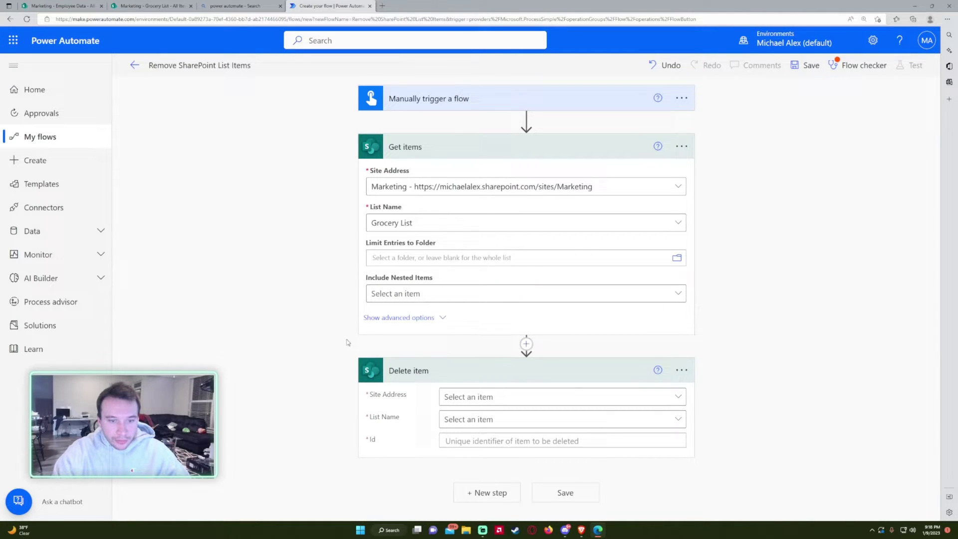
Set Delete item to the Marketing site's Grocery List, with the Get items ID as Id
{"action": "left_click", "coordinate": [455, 397]}
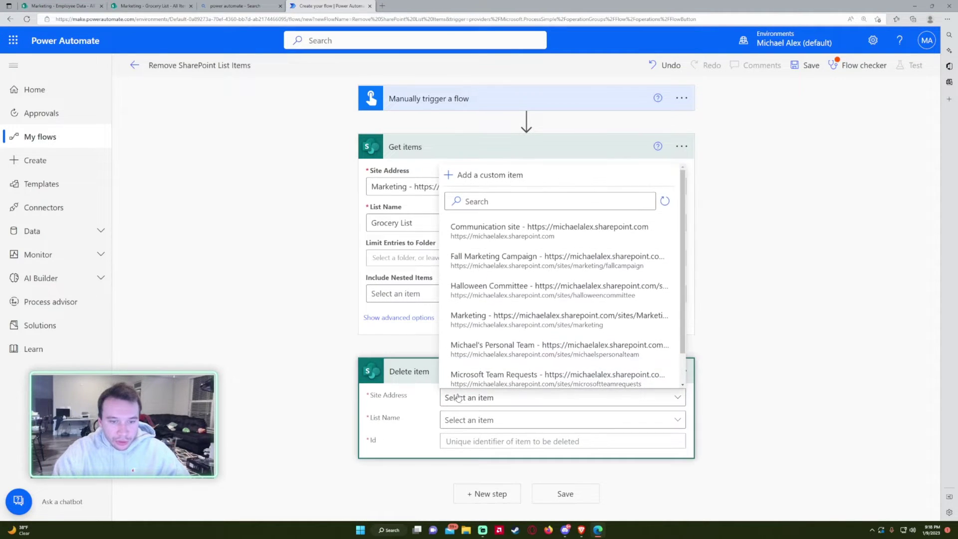
{"action": "left_click", "coordinate": [492, 324]}
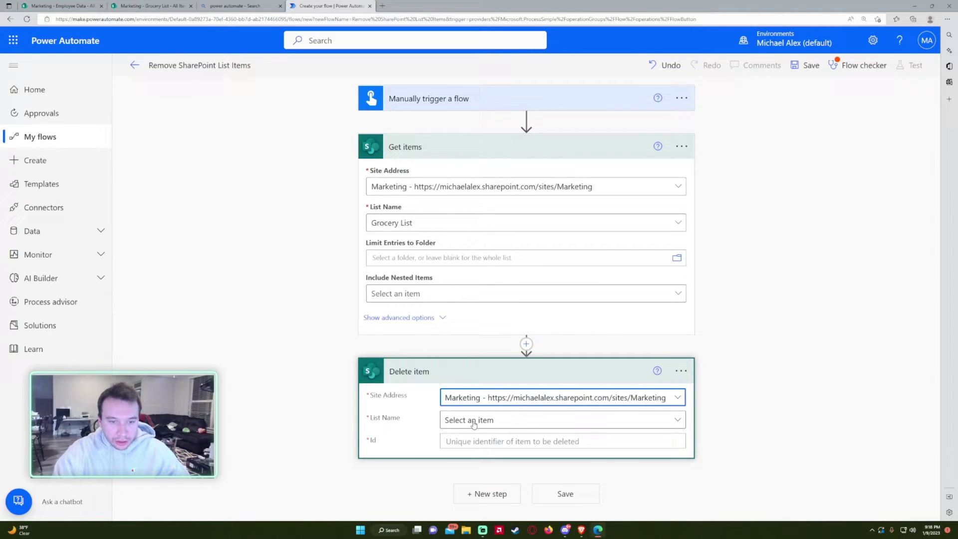
{"action": "left_click", "coordinate": [494, 420]}
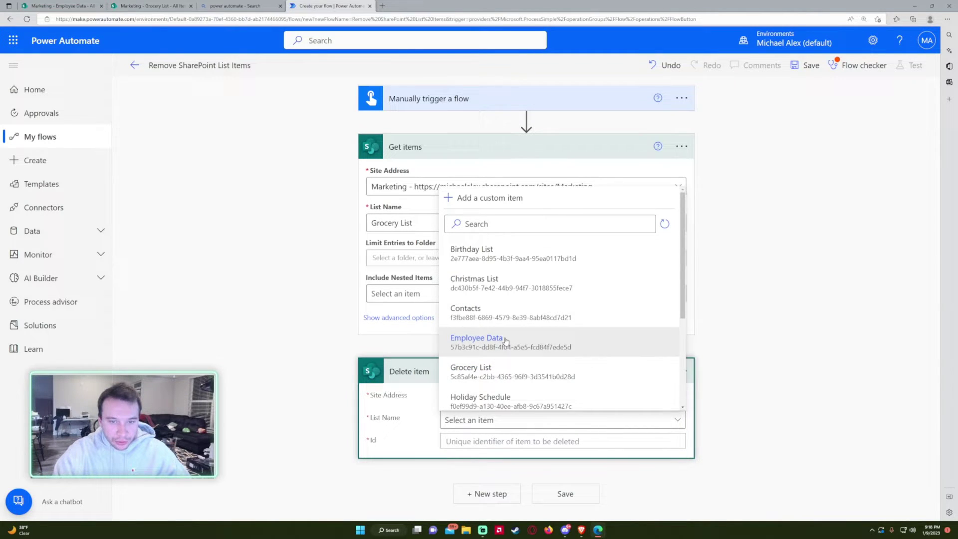
{"action": "left_click", "coordinate": [493, 372]}
{"action": "left_click", "coordinate": [469, 441]}
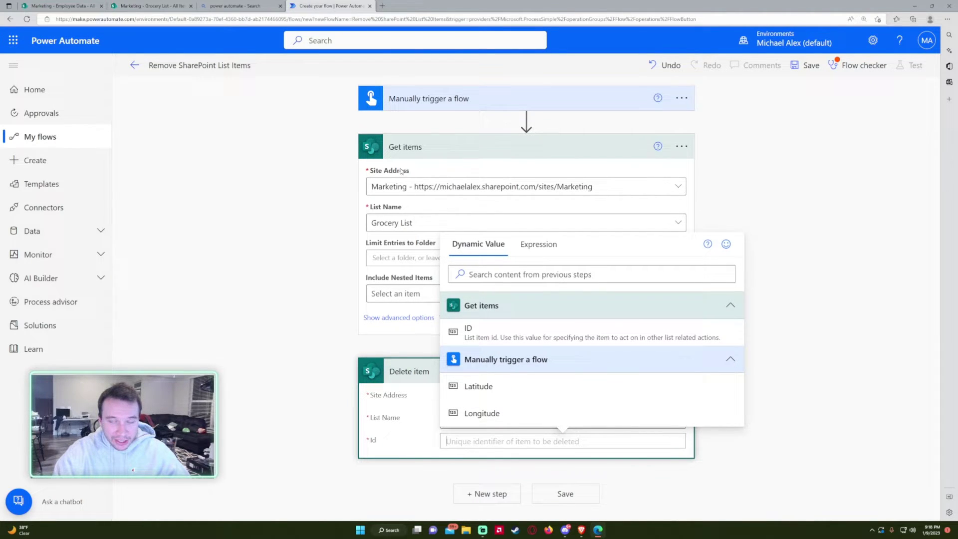
{"action": "left_click", "coordinate": [499, 338]}
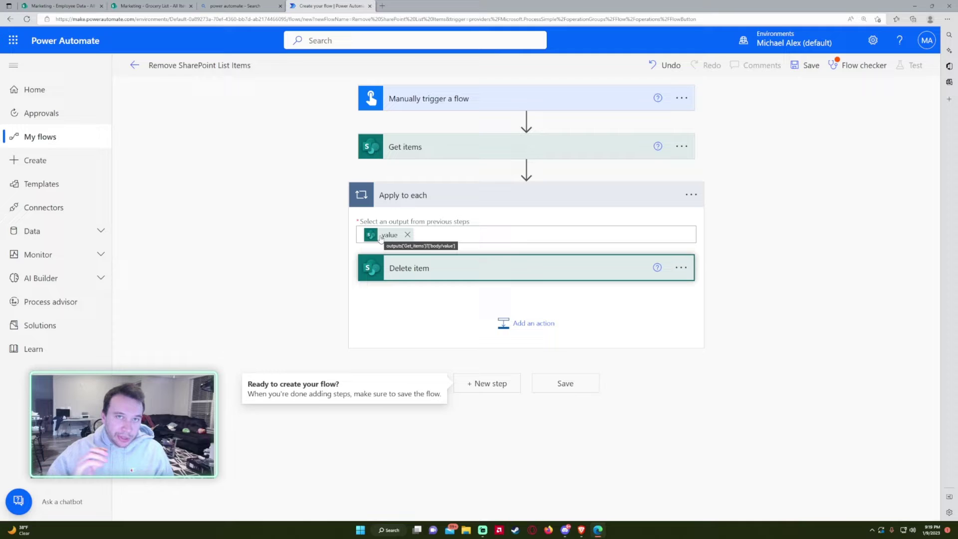
Select the Avocados, Ice Cream, Chips and Apple rows in the SharePoint Grocery List
{"action": "left_click", "coordinate": [150, 6]}
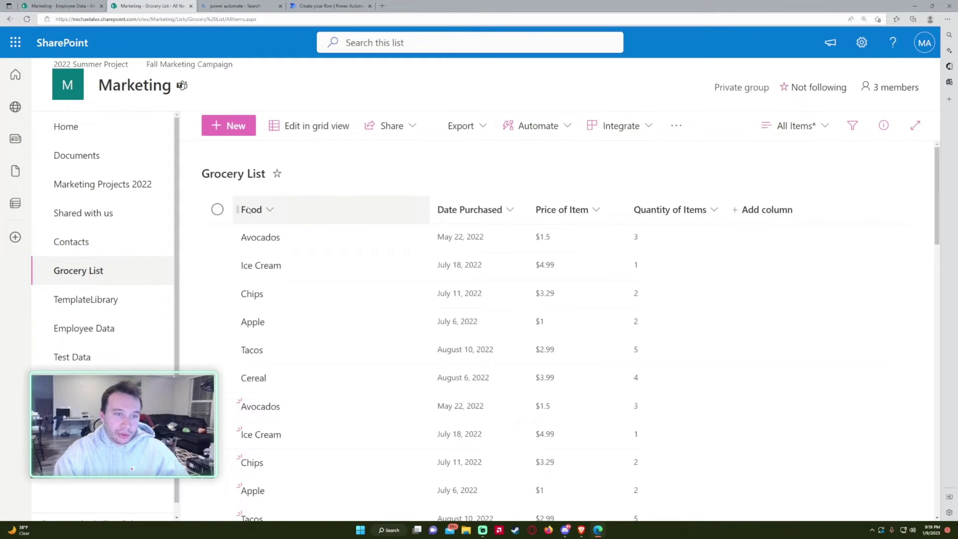
{"action": "left_click", "coordinate": [217, 237]}
{"action": "left_click", "coordinate": [217, 265]}
{"action": "left_click", "coordinate": [217, 293]}
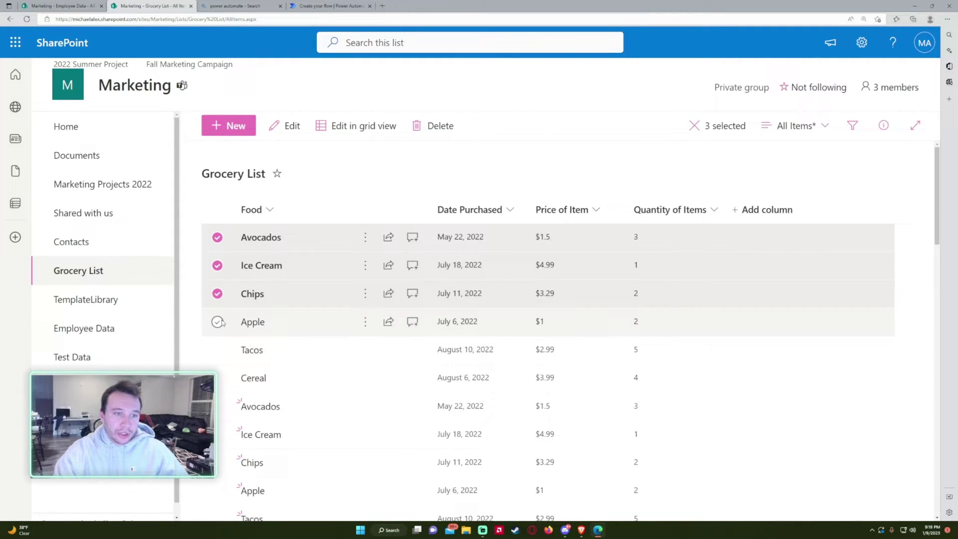
{"action": "left_click", "coordinate": [217, 321]}
{"action": "left_click", "coordinate": [327, 6]}
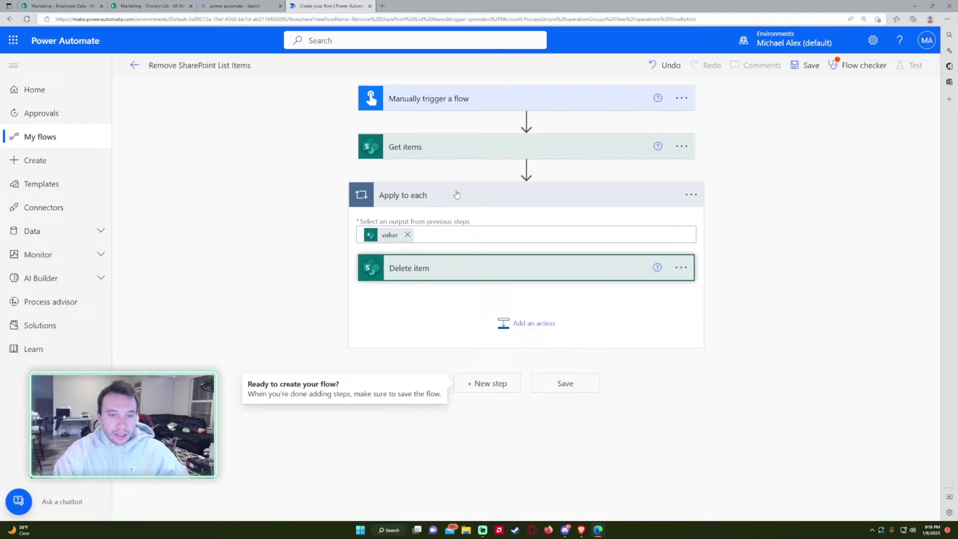
Expand the Delete item and Get items steps, then open and cancel the Get items settings
{"action": "left_click", "coordinate": [374, 274]}
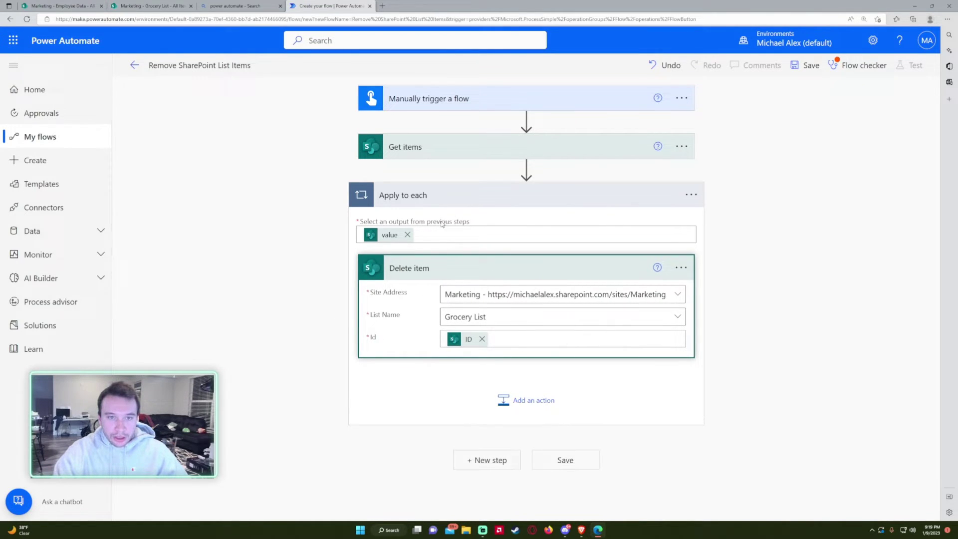
{"action": "left_click", "coordinate": [316, 192]}
{"action": "left_click", "coordinate": [485, 153]}
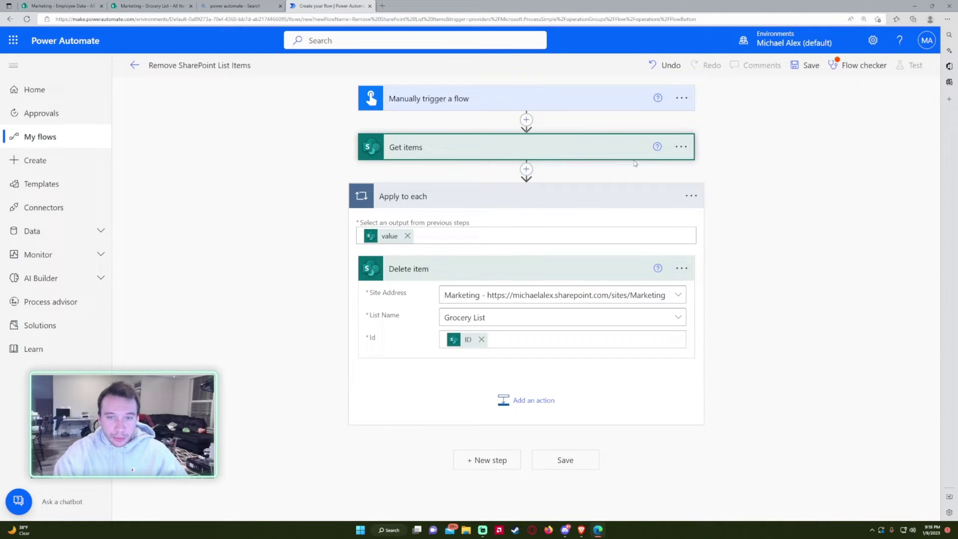
{"action": "left_click", "coordinate": [678, 147]}
{"action": "left_click", "coordinate": [723, 225]}
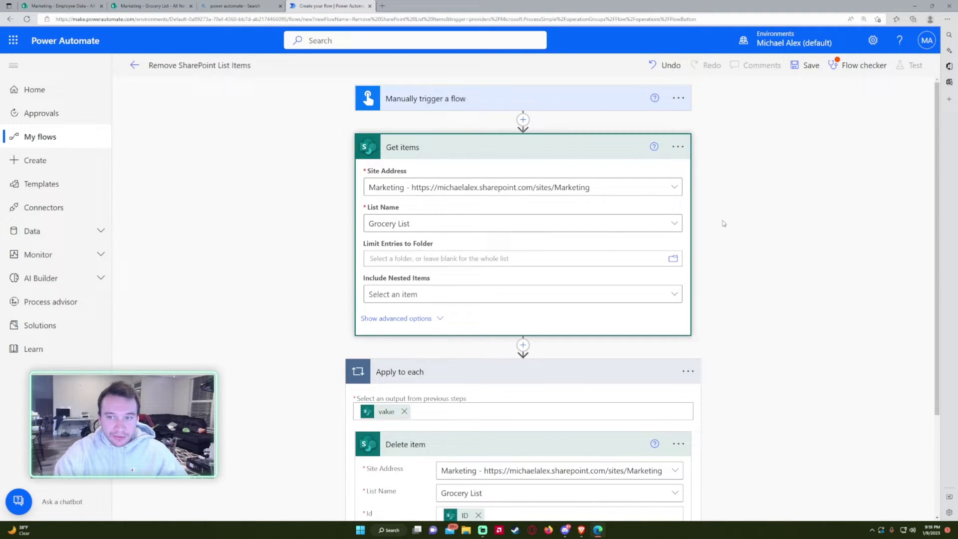
{"action": "scroll", "coordinate": [510, 478], "scroll_direction": "down", "scroll_amount": 3}
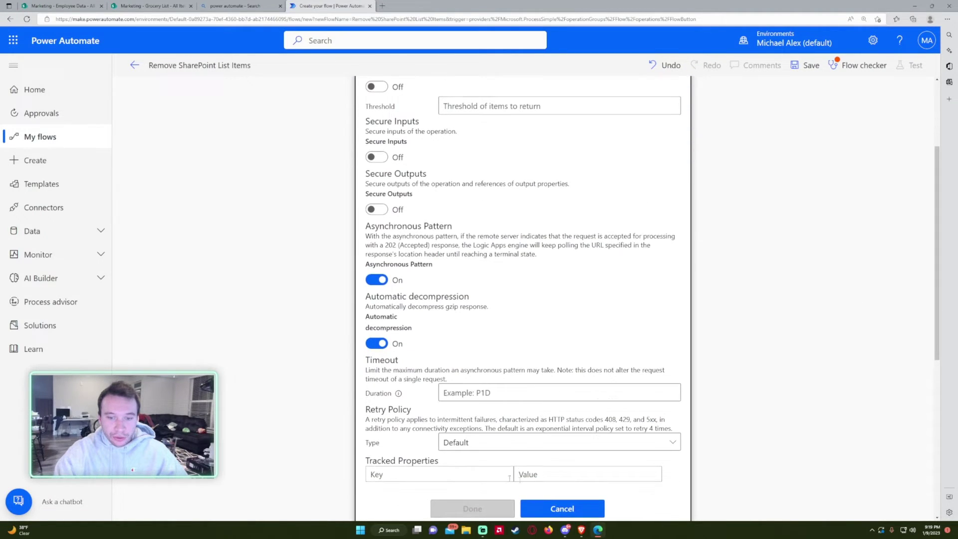
{"action": "left_click", "coordinate": [551, 507]}
Bring up the Get items step's options menu again
{"action": "scroll", "coordinate": [664, 200], "scroll_direction": "up", "scroll_amount": 3}
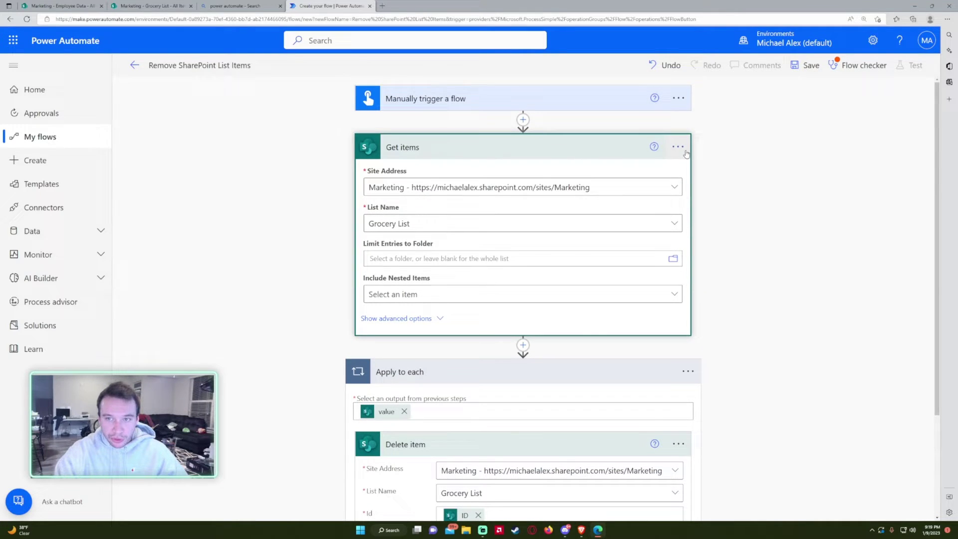
{"action": "left_click", "coordinate": [678, 147]}
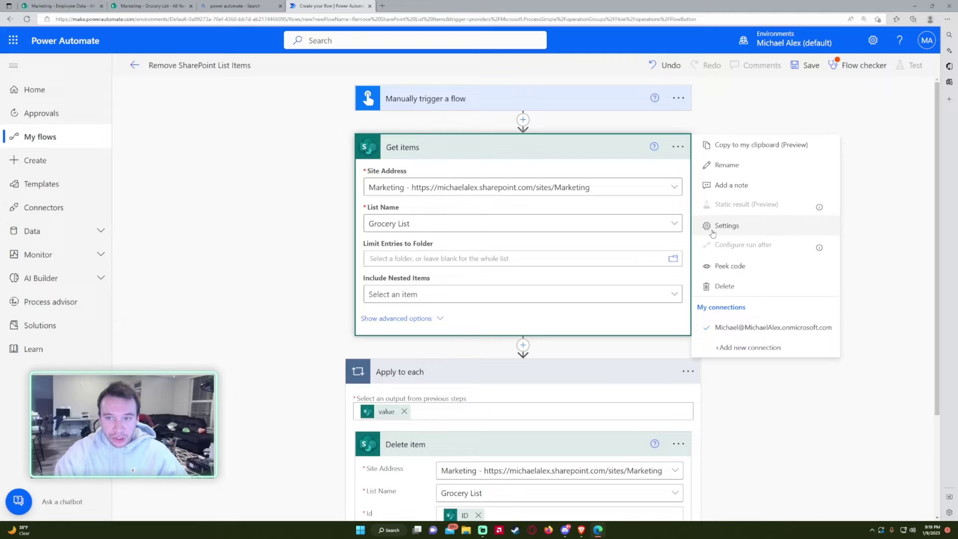
{"action": "left_click", "coordinate": [678, 146]}
{"action": "left_click", "coordinate": [677, 147]}
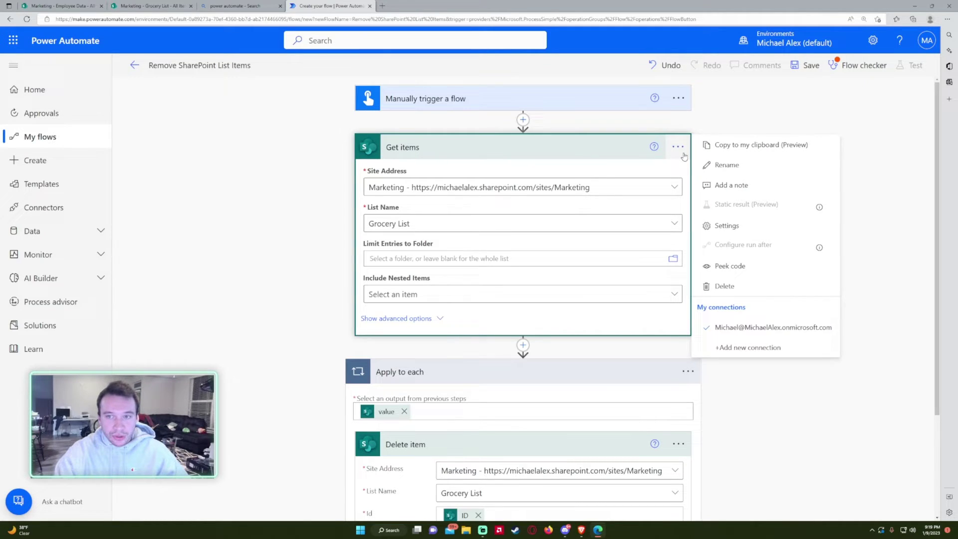
Turn Pagination on in the Get items settings
{"action": "left_click", "coordinate": [713, 227]}
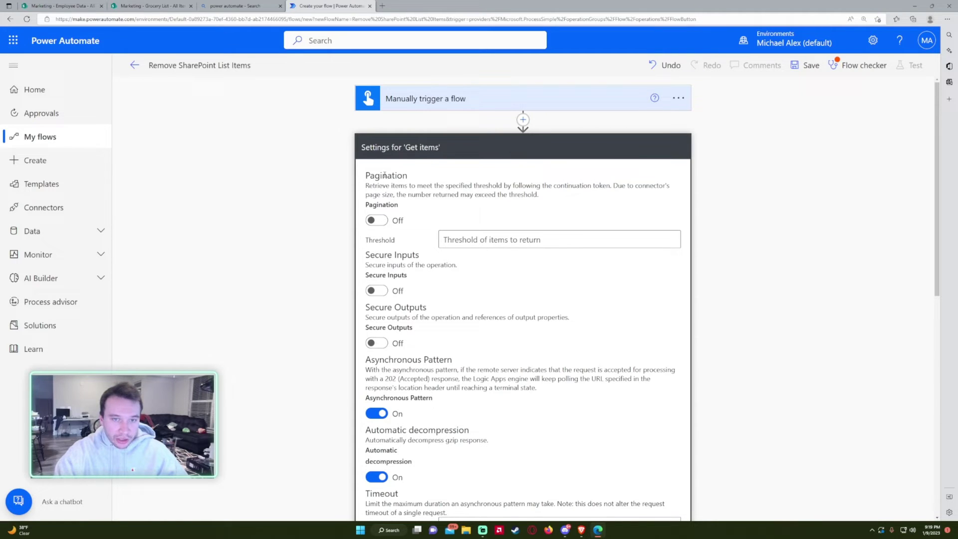
{"action": "double_click", "coordinate": [488, 185]}
{"action": "left_click_drag", "start_coordinate": [392, 186], "coordinate": [605, 188]}
{"action": "left_click", "coordinate": [605, 188]}
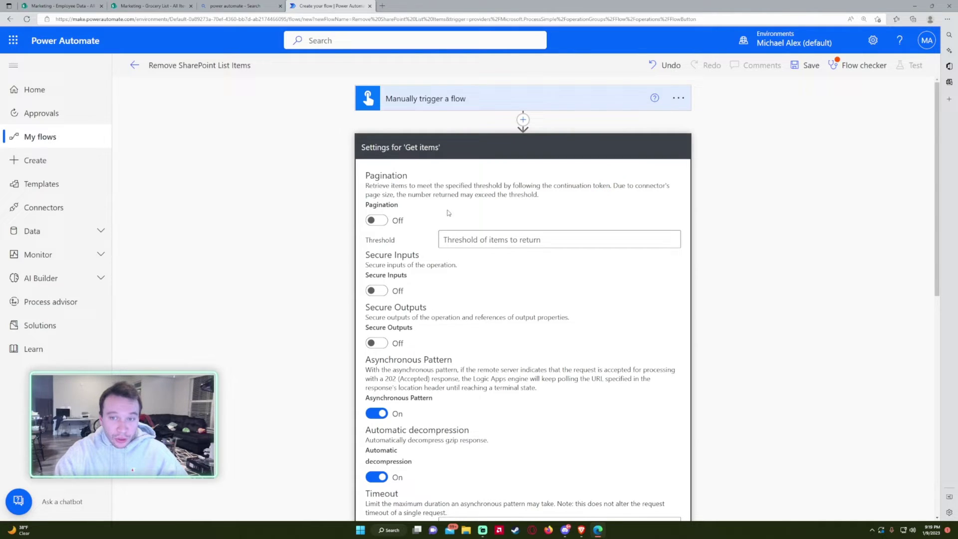
{"action": "left_click", "coordinate": [377, 220]}
Set the pagination Threshold to 1000
{"action": "left_click", "coordinate": [455, 241]}
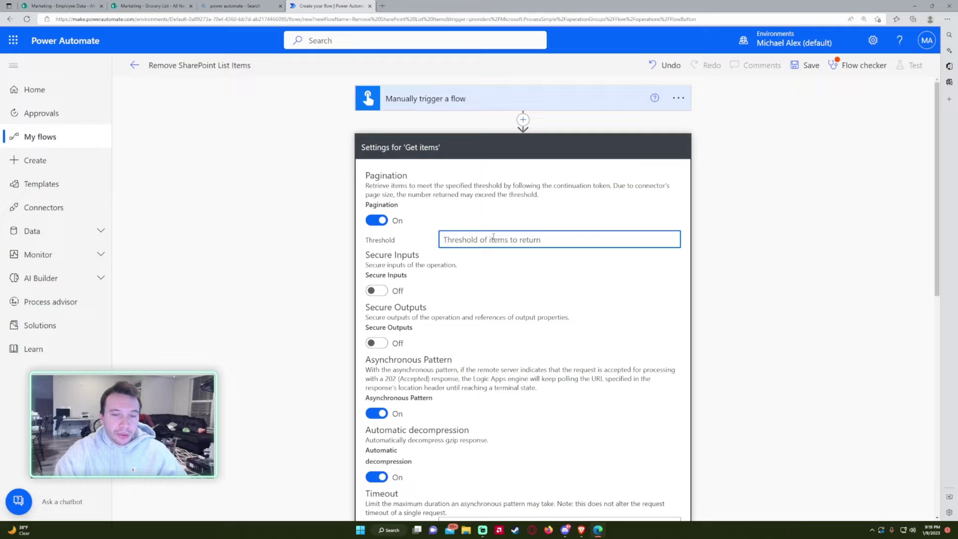
{"action": "type", "text": "1000"}
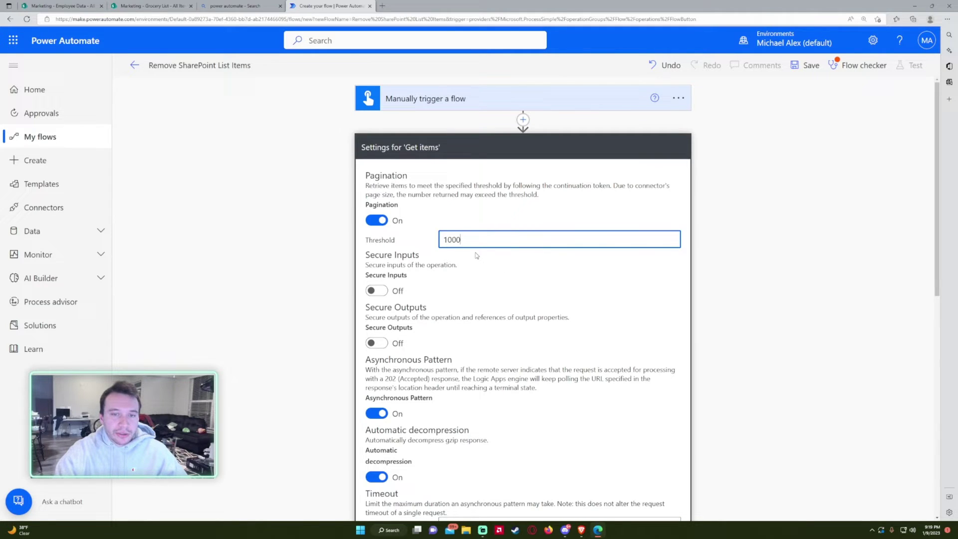
{"action": "type", "text": "000"}
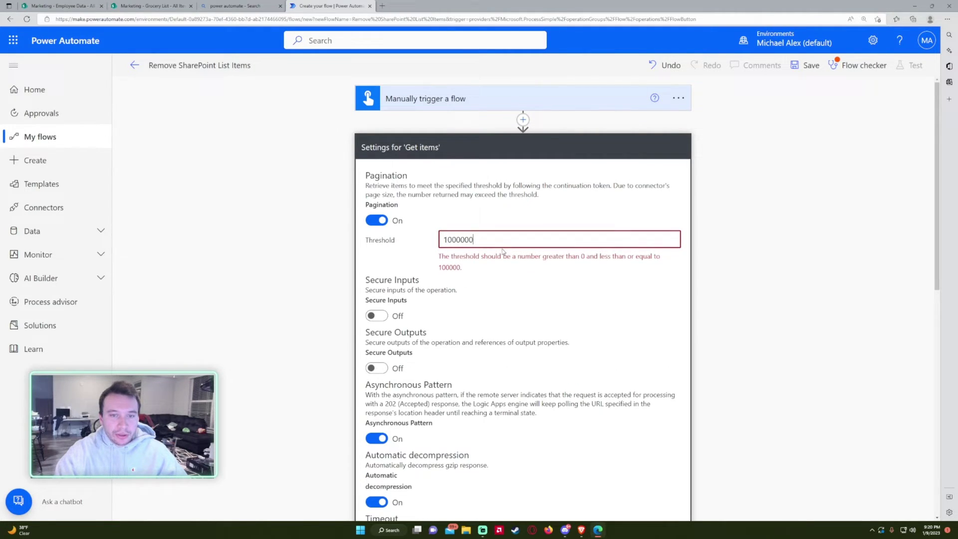
{"action": "double_click", "coordinate": [442, 268]}
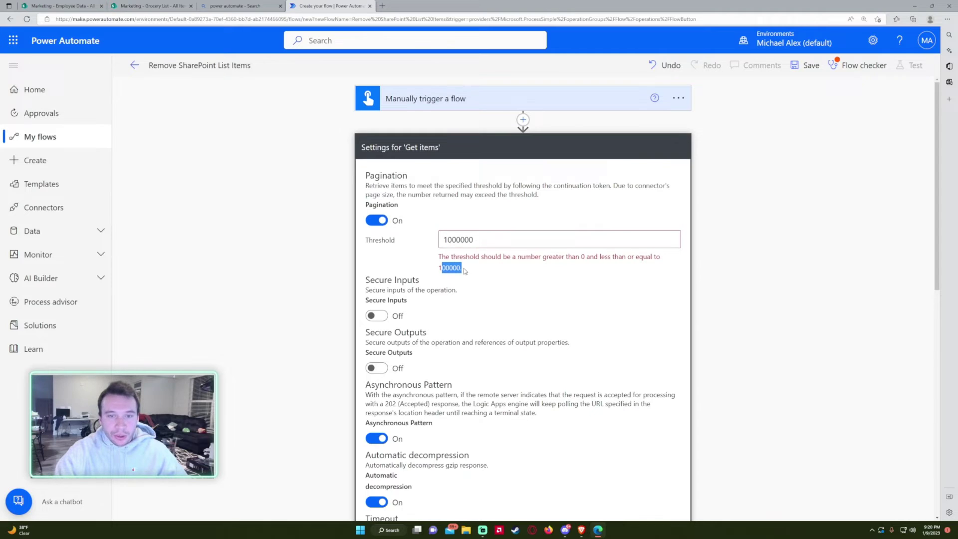
{"action": "left_click_drag", "start_coordinate": [473, 240], "coordinate": [448, 240]}
{"action": "type", "text": "00000"}
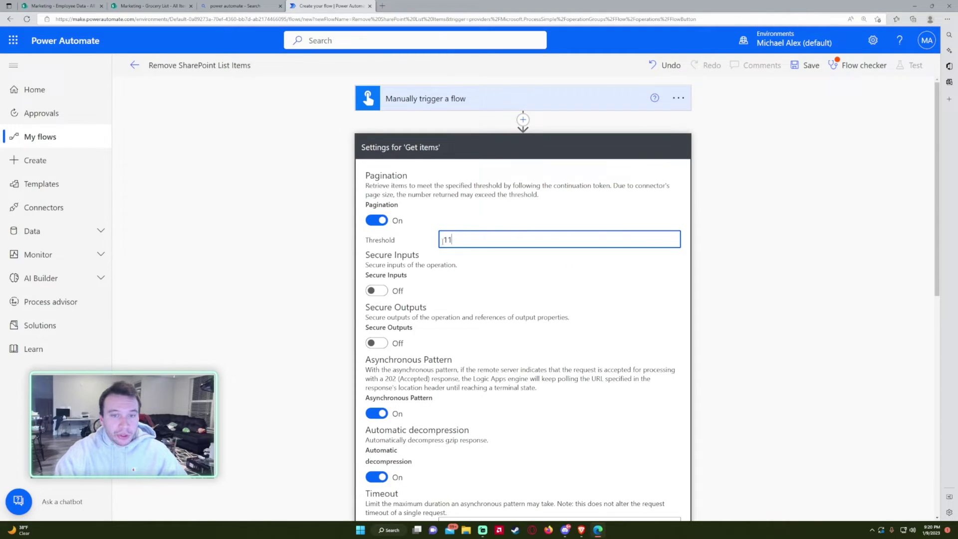
{"action": "left_click", "coordinate": [357, 254]}
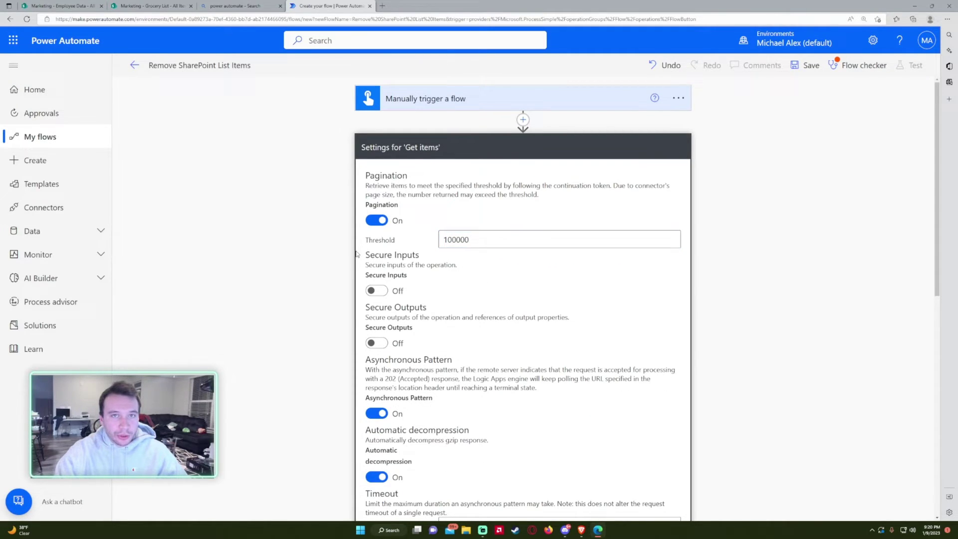
{"action": "double_click", "coordinate": [455, 240]}
{"action": "type", "text": "10000"}
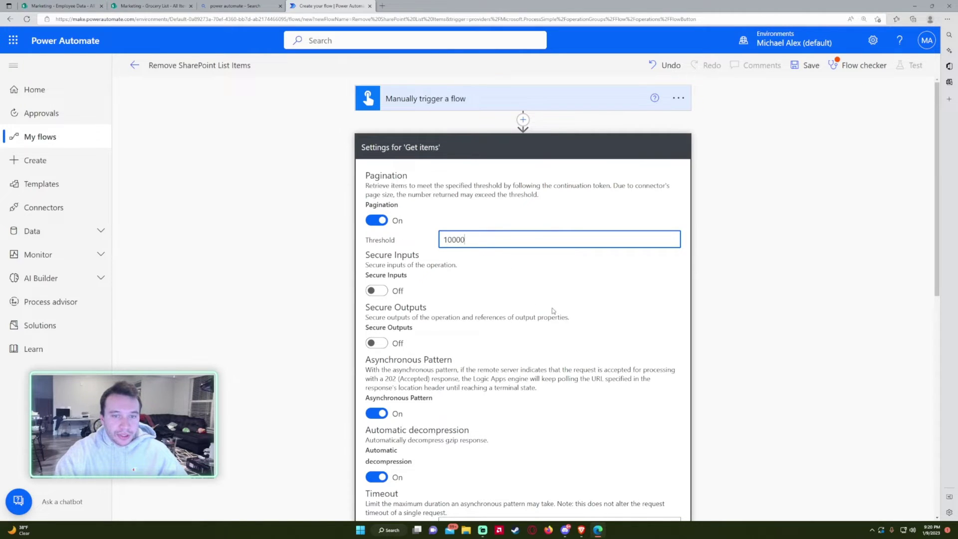
{"action": "scroll", "coordinate": [552, 310], "scroll_direction": "down", "scroll_amount": 3}
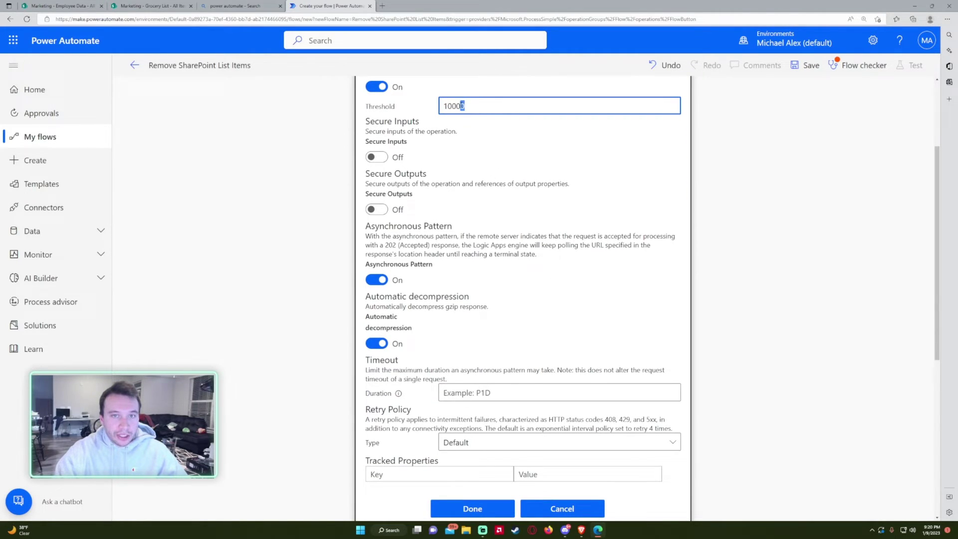
{"action": "key", "text": "BackSpace"}
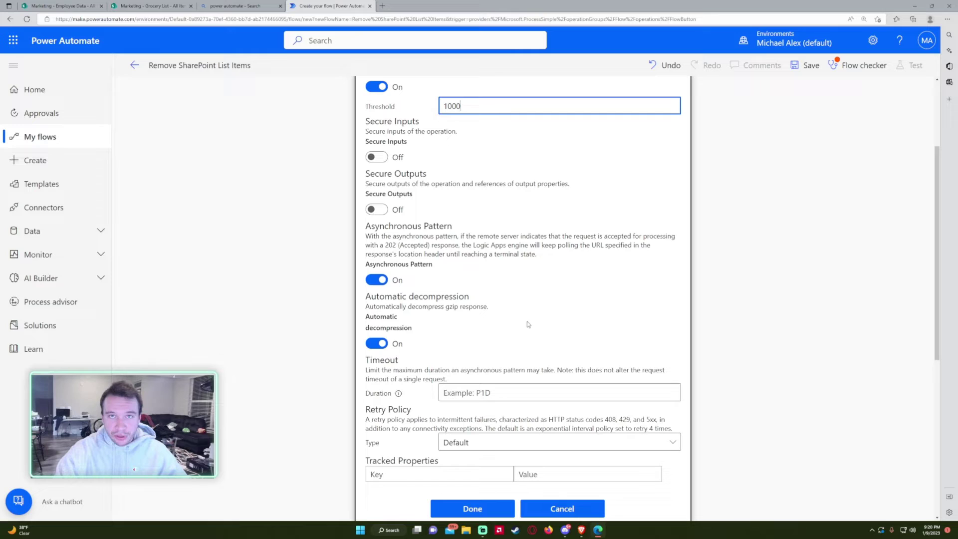
Keep the Get items settings, save the flow and review the Flow checker results
{"action": "left_click", "coordinate": [472, 507]}
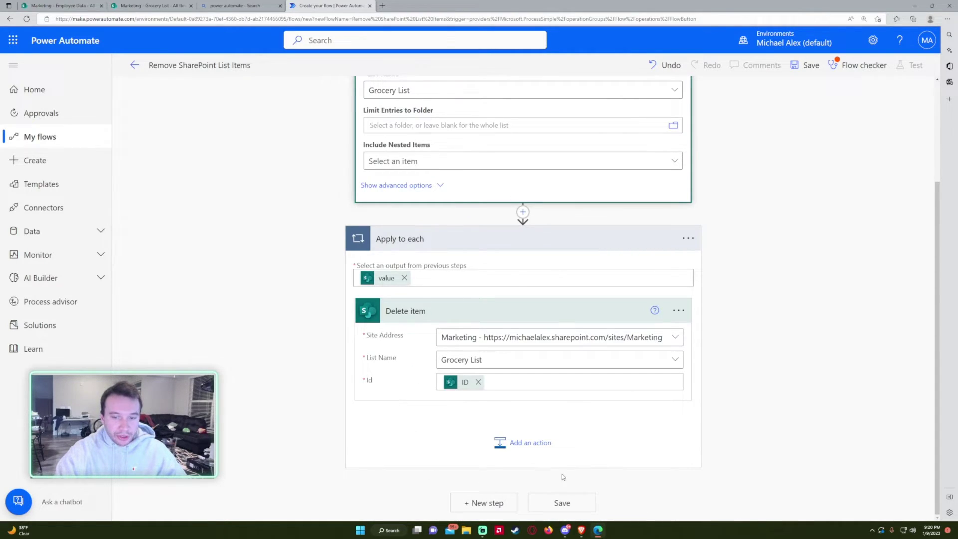
{"action": "left_click", "coordinate": [572, 504]}
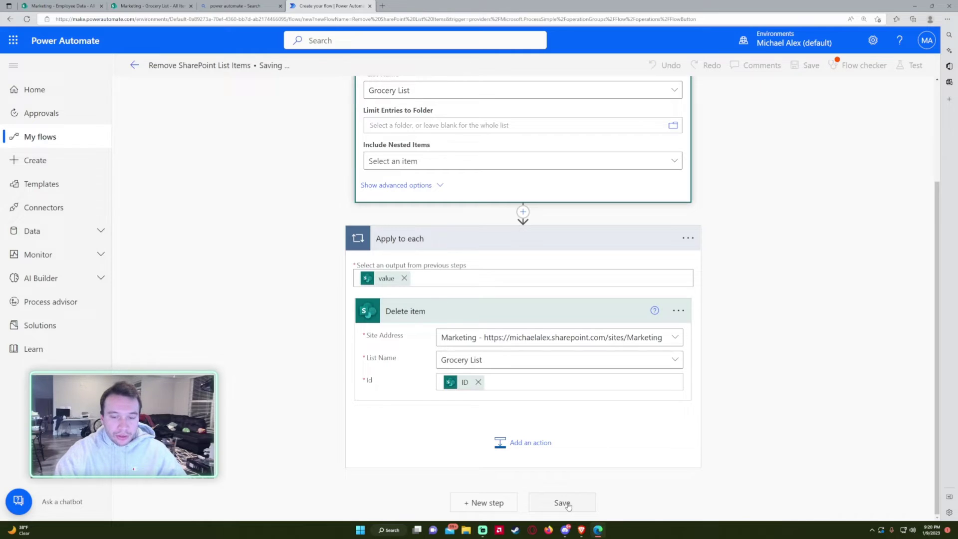
{"action": "left_click", "coordinate": [858, 65]}
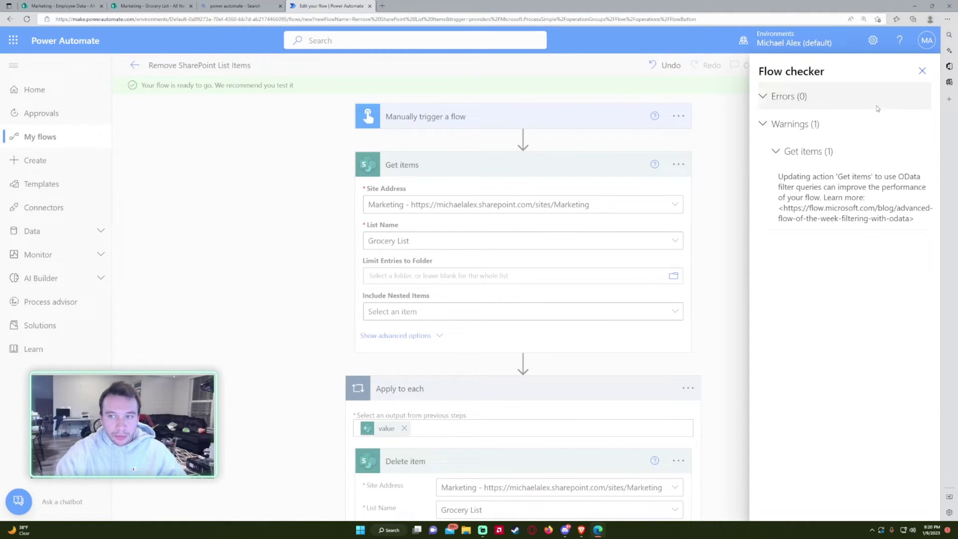
{"action": "left_click", "coordinate": [922, 70]}
Run a manual test of the flow and expand the Apply to each iterations
{"action": "left_click", "coordinate": [913, 65]}
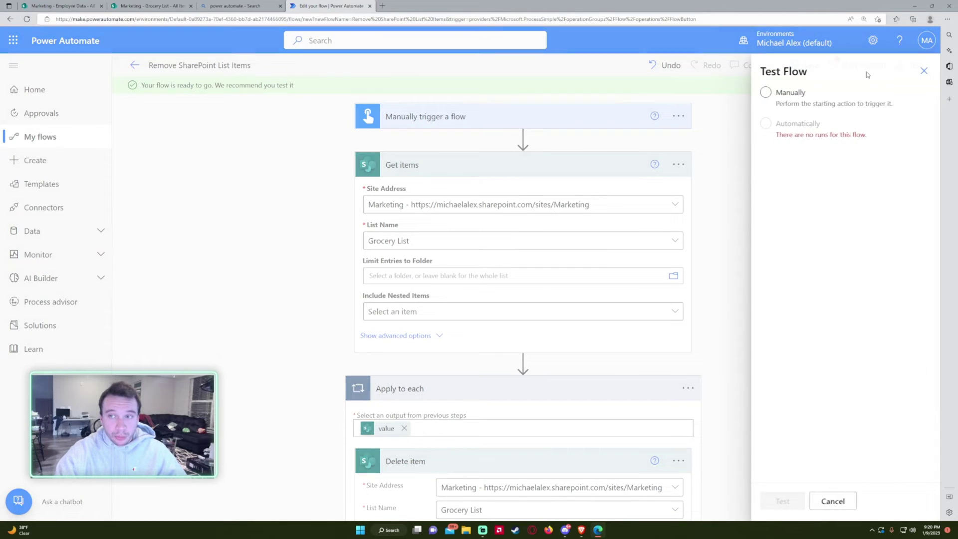
{"action": "left_click", "coordinate": [798, 101]}
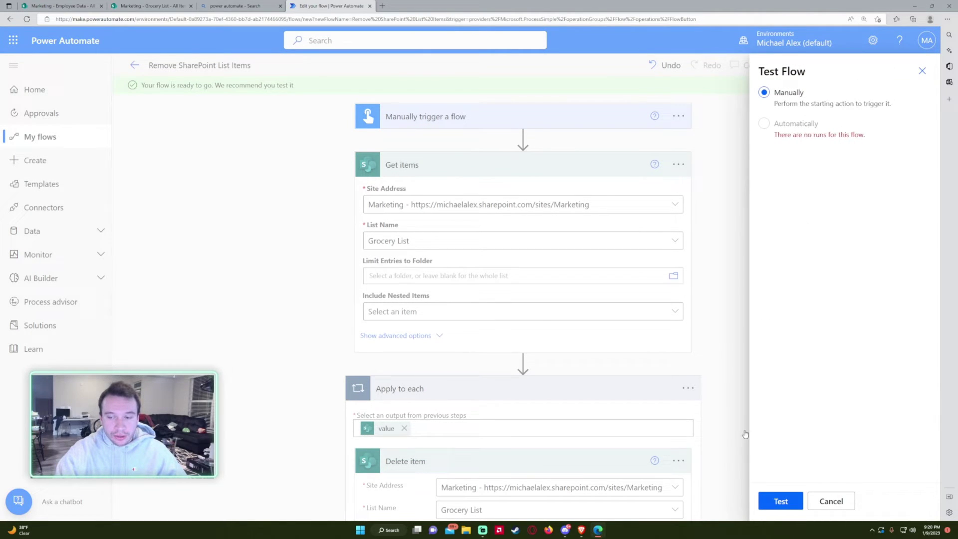
{"action": "left_click", "coordinate": [782, 502]}
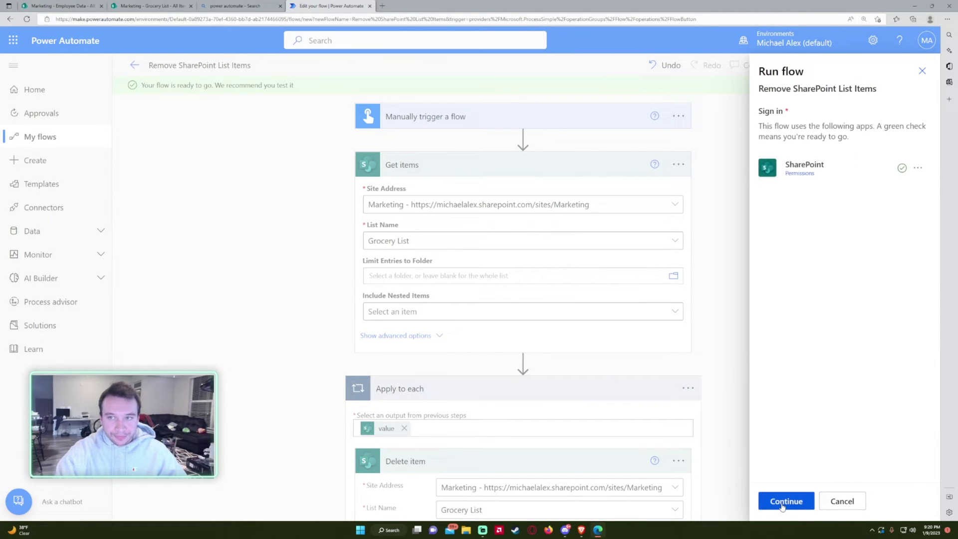
{"action": "left_click", "coordinate": [781, 502]}
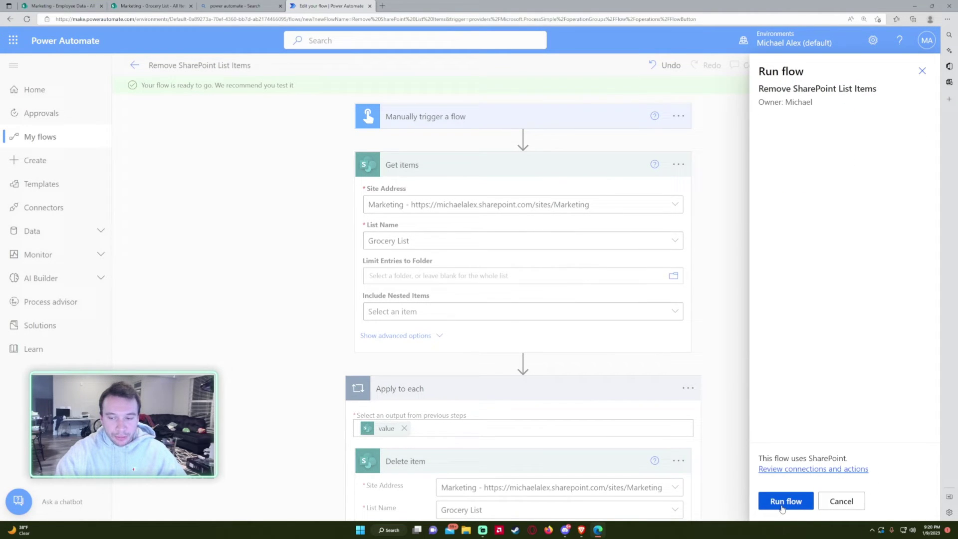
{"action": "left_click", "coordinate": [782, 502]}
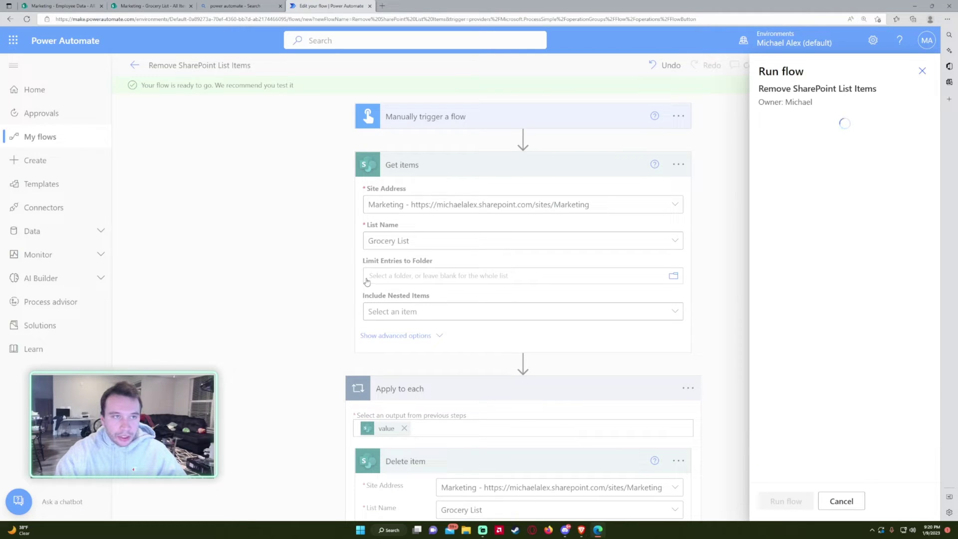
{"action": "left_click", "coordinate": [766, 501]}
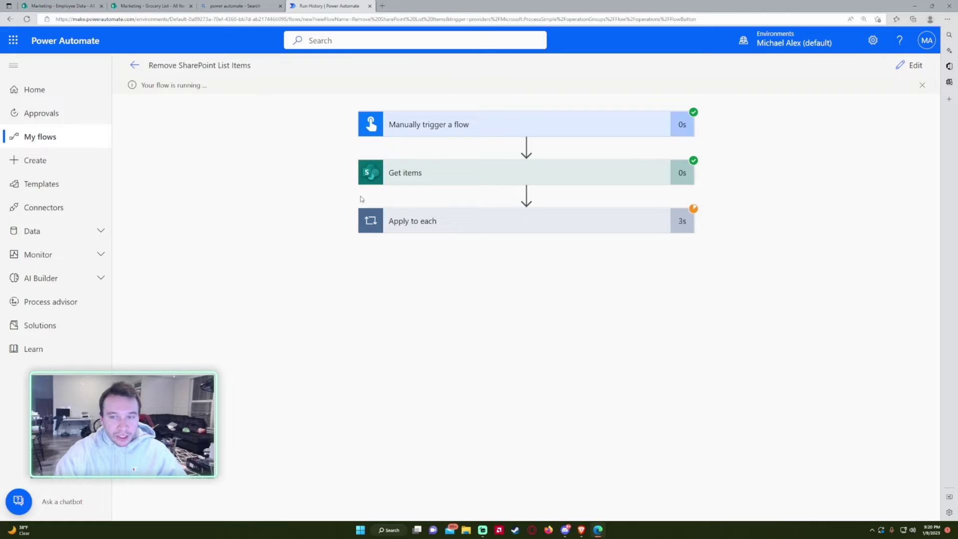
{"action": "left_click", "coordinate": [430, 227]}
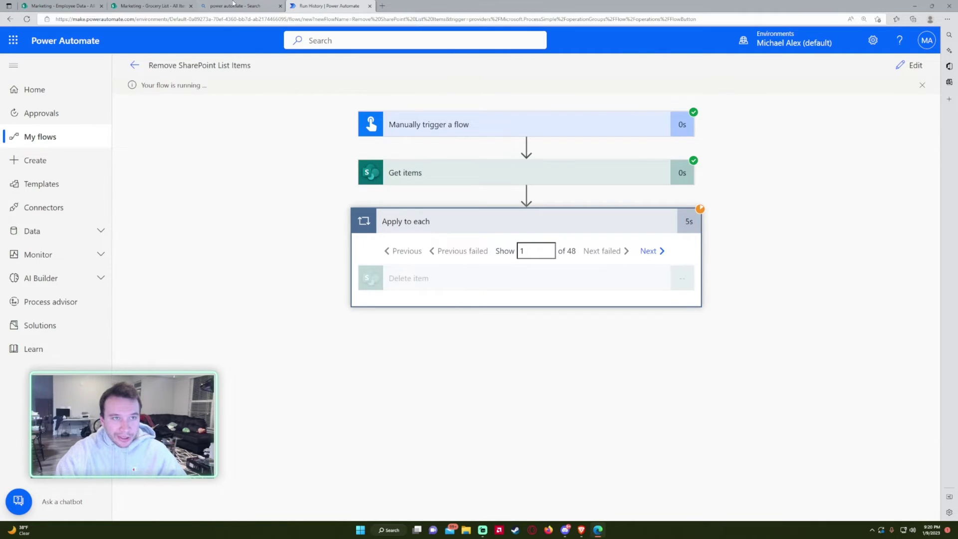
Reload the SharePoint Grocery List until it shows empty, then go back to the run history
{"action": "left_click", "coordinate": [150, 5]}
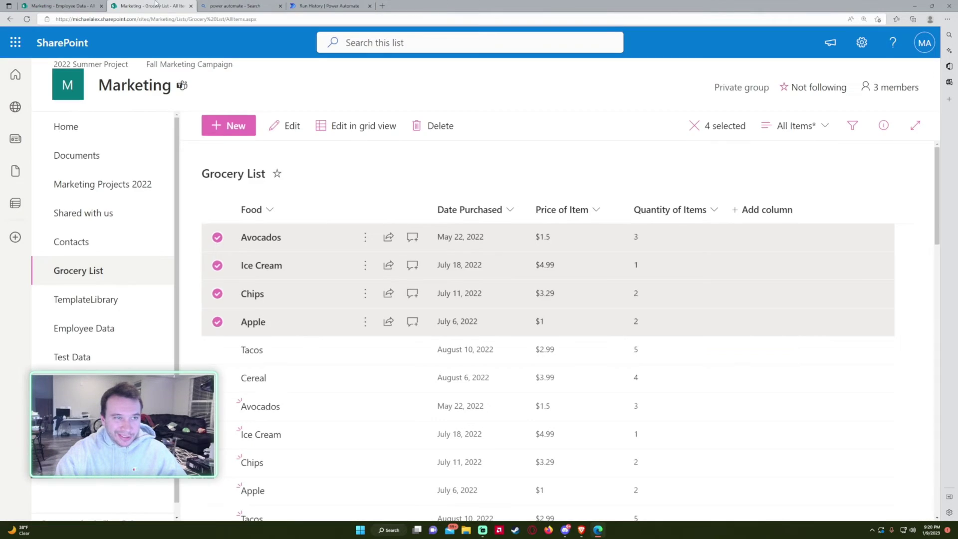
{"action": "left_click", "coordinate": [26, 19]}
{"action": "scroll", "coordinate": [285, 255], "scroll_direction": "down", "scroll_amount": 1}
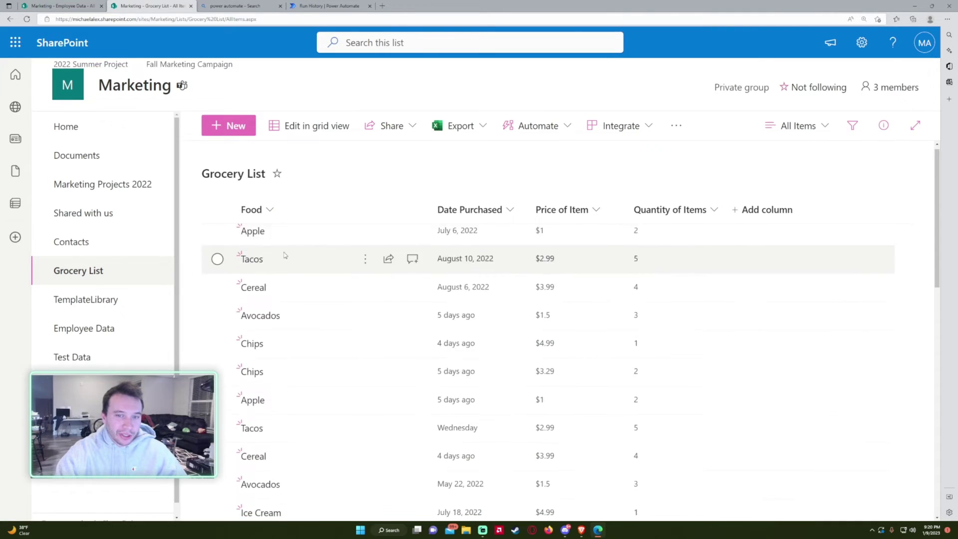
{"action": "scroll", "coordinate": [284, 255], "scroll_direction": "down", "scroll_amount": 2}
{"action": "key", "text": "ctrl+minus"}
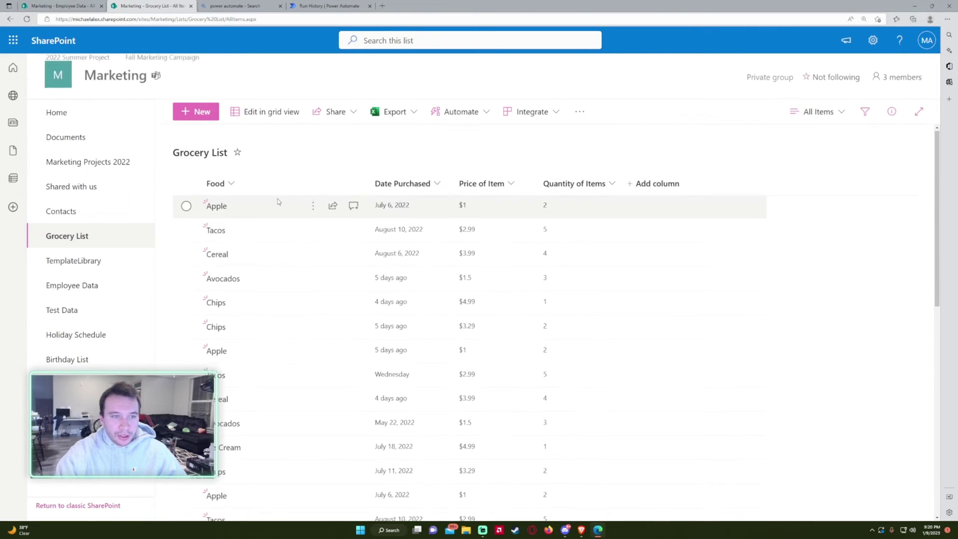
{"action": "left_click", "coordinate": [327, 6]}
{"action": "left_click", "coordinate": [149, 6]}
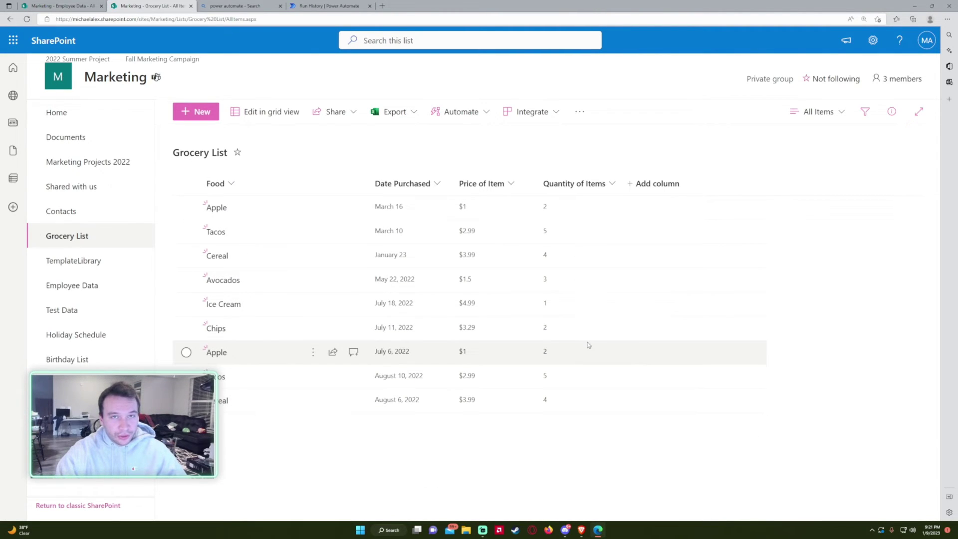
{"action": "left_click", "coordinate": [28, 20]}
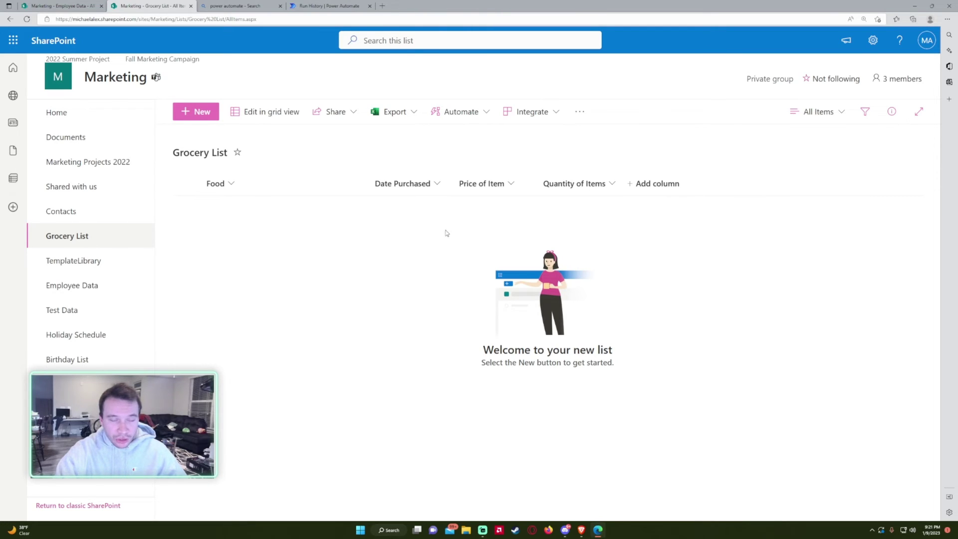
{"action": "left_click", "coordinate": [325, 6]}
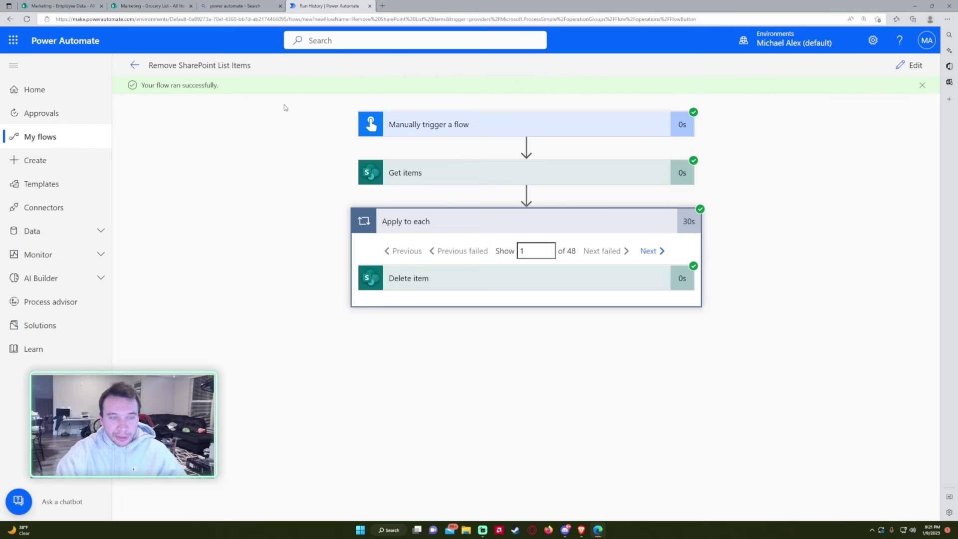
Inspect the Delete item inputs, then go to the flow details page and dismiss the flow-ready notice
{"action": "left_click", "coordinate": [439, 284]}
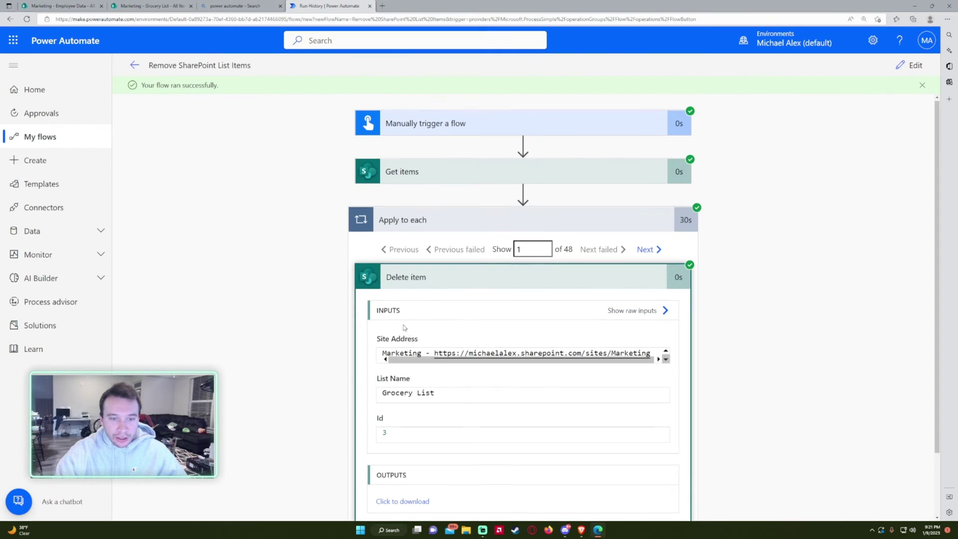
{"action": "scroll", "coordinate": [205, 134], "scroll_direction": "down", "scroll_amount": 2}
{"action": "scroll", "coordinate": [205, 134], "scroll_direction": "up", "scroll_amount": 2}
{"action": "left_click", "coordinate": [134, 65]}
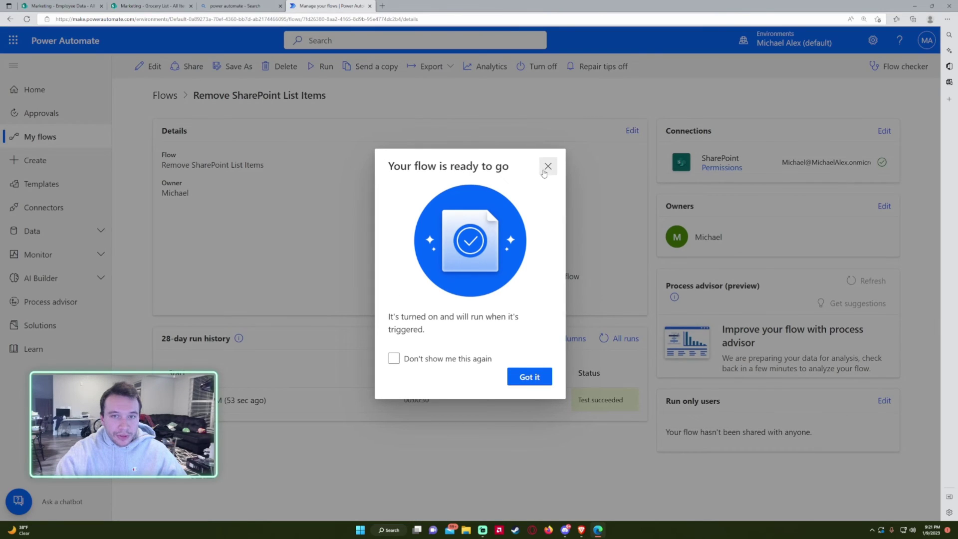
{"action": "left_click", "coordinate": [547, 165]}
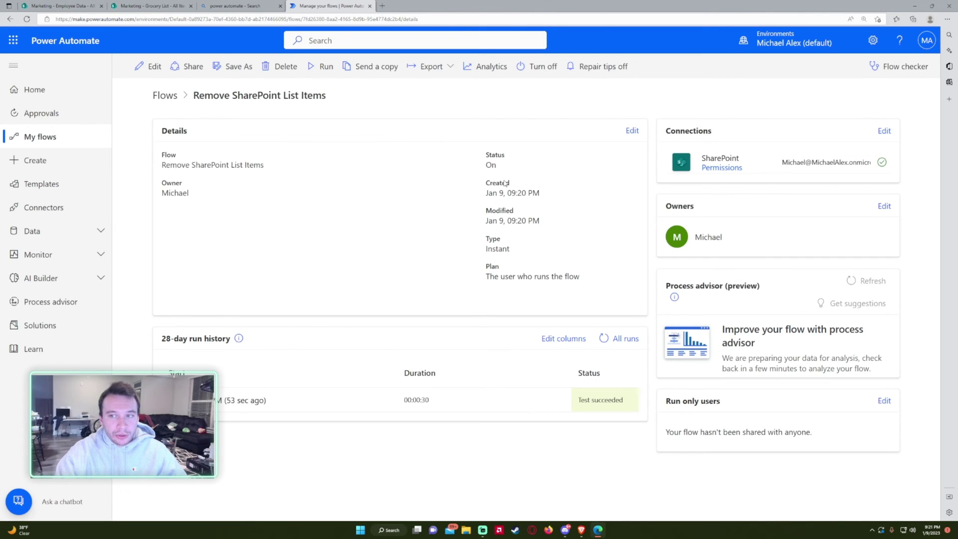
Edit the flow and view the Get items settings showing Pagination on at 1000
{"action": "left_click", "coordinate": [148, 66]}
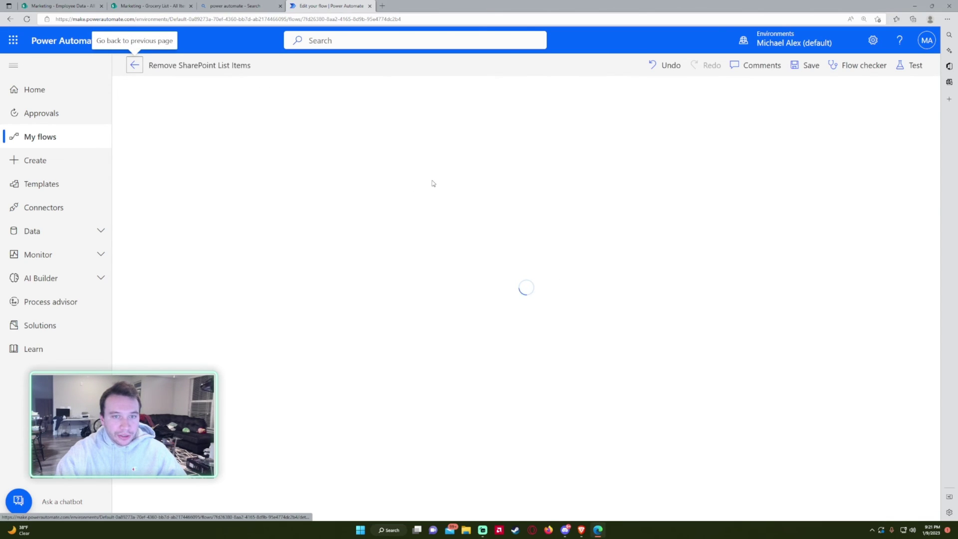
{"action": "left_click", "coordinate": [427, 146]}
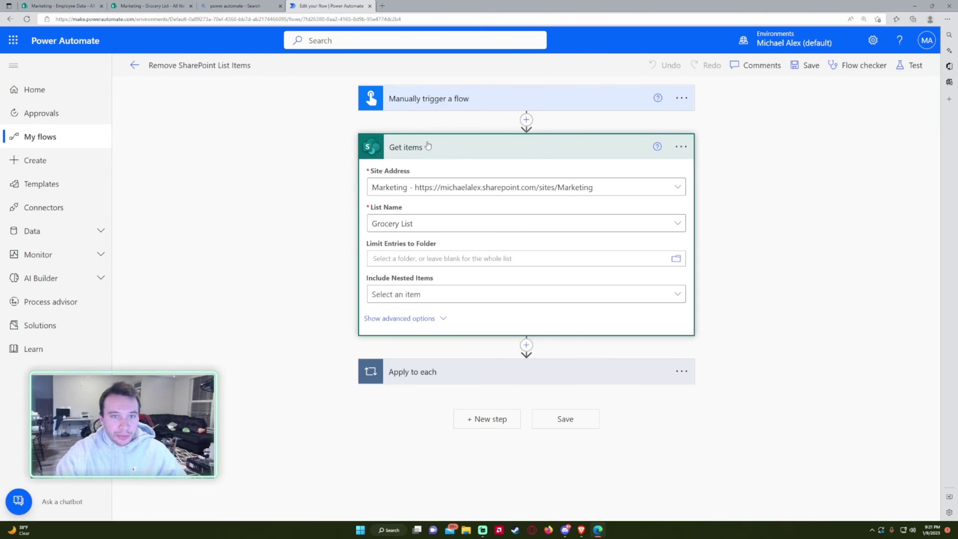
{"action": "left_click", "coordinate": [432, 151]}
{"action": "left_click", "coordinate": [681, 146]}
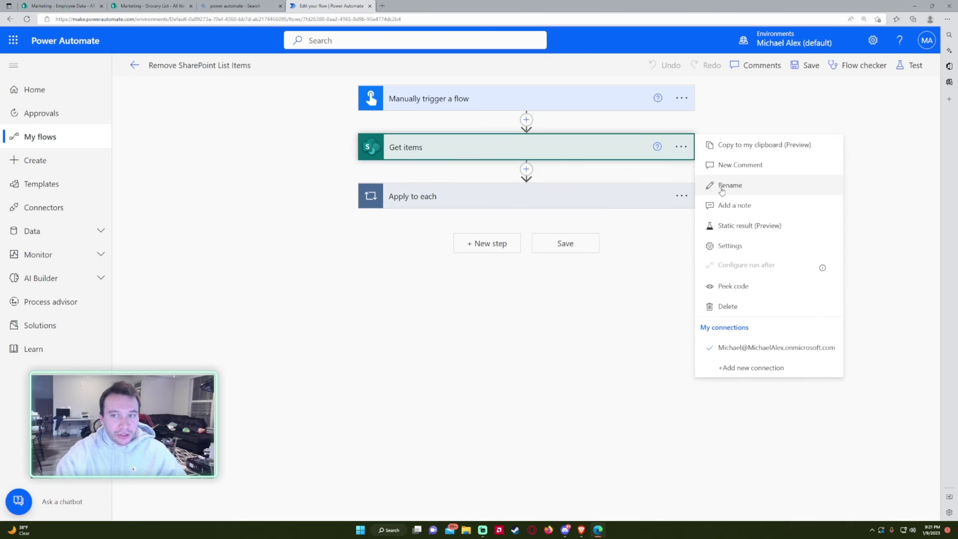
{"action": "left_click", "coordinate": [724, 245]}
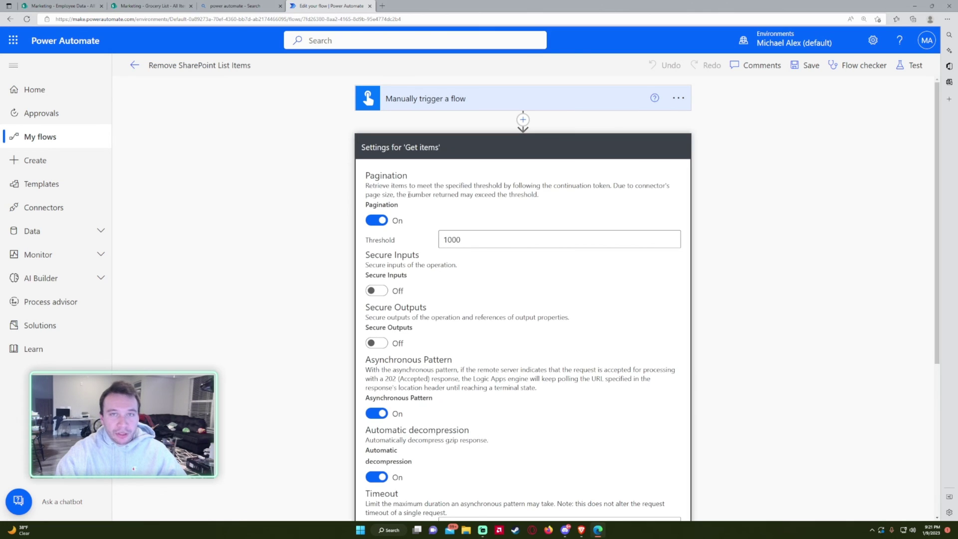